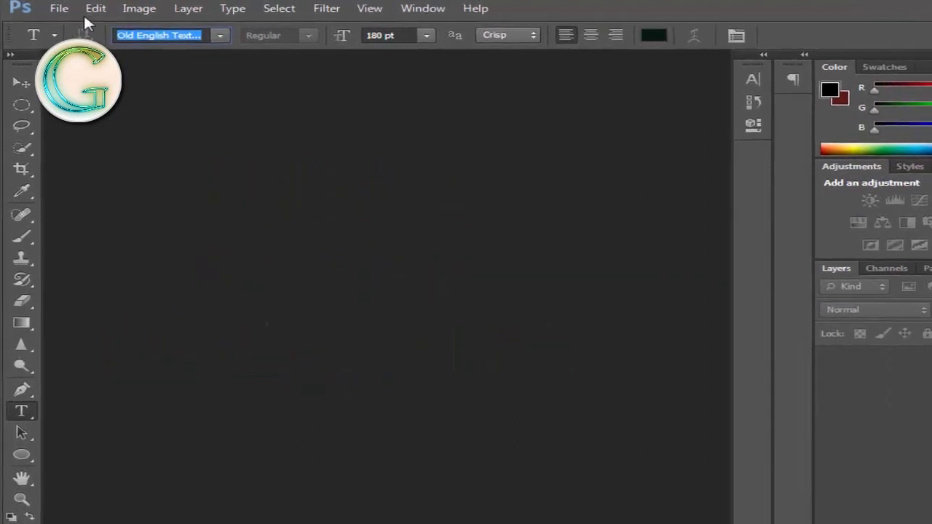
- Create a document named 'text': Custom 1920 × 1048 px, 72 ppi, RGB, white background
{"action": "left_click", "coordinate": [64, 10]}
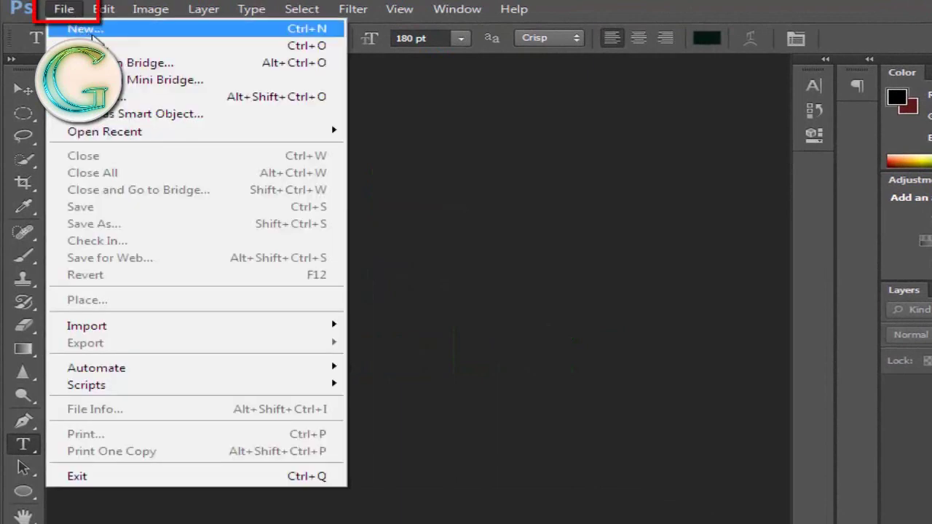
{"action": "left_click", "coordinate": [218, 36]}
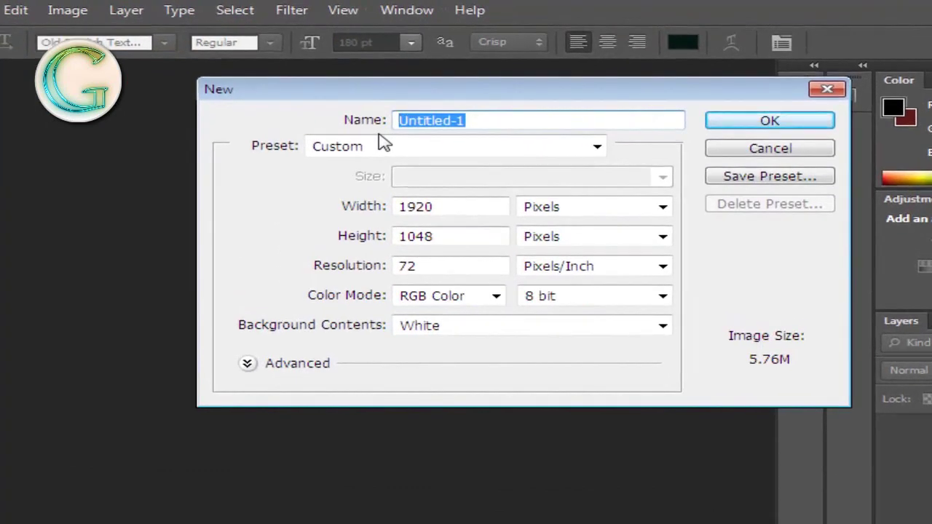
{"action": "type", "text": "text"}
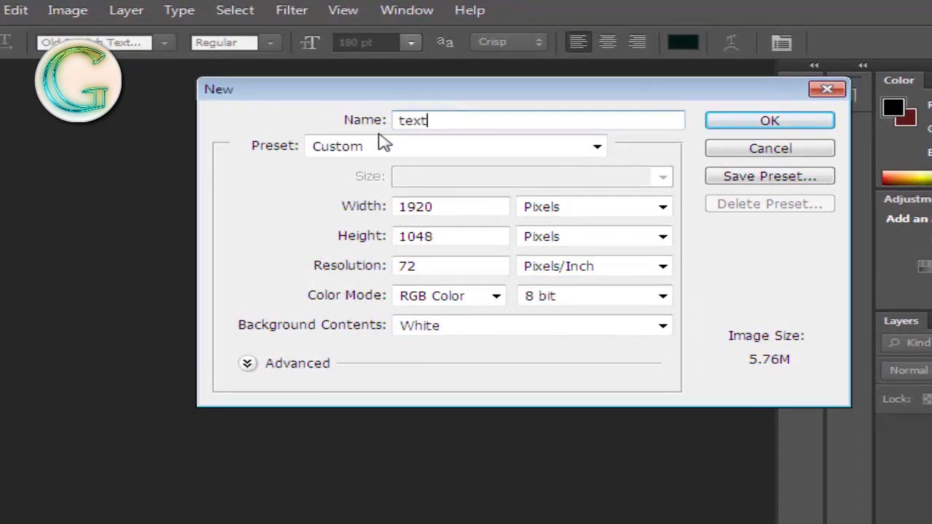
{"action": "left_click", "coordinate": [452, 150]}
{"action": "left_click", "coordinate": [445, 151]}
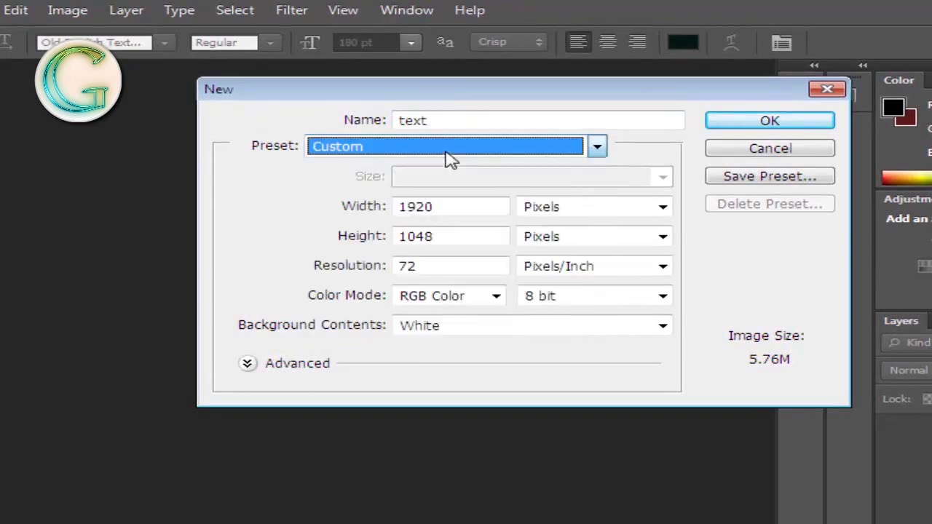
{"action": "left_click", "coordinate": [441, 206]}
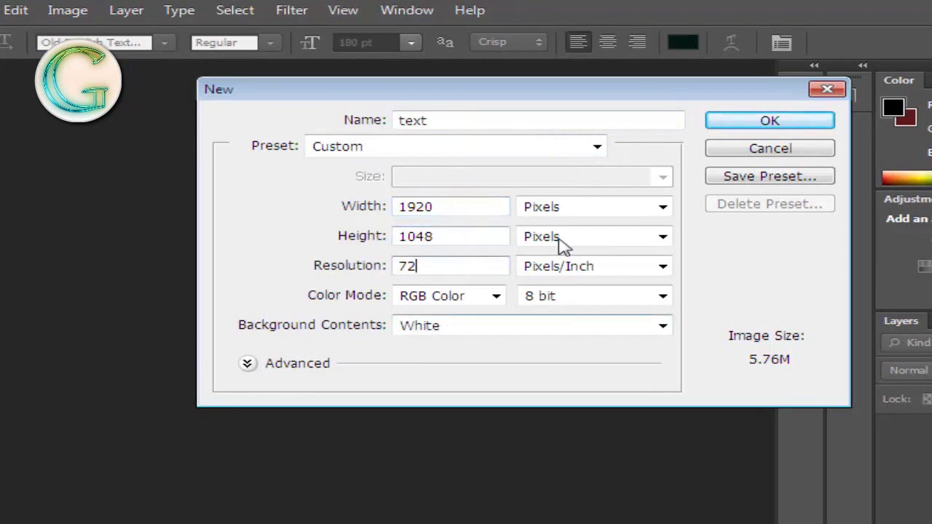
{"action": "left_click", "coordinate": [575, 208]}
{"action": "left_click", "coordinate": [577, 213]}
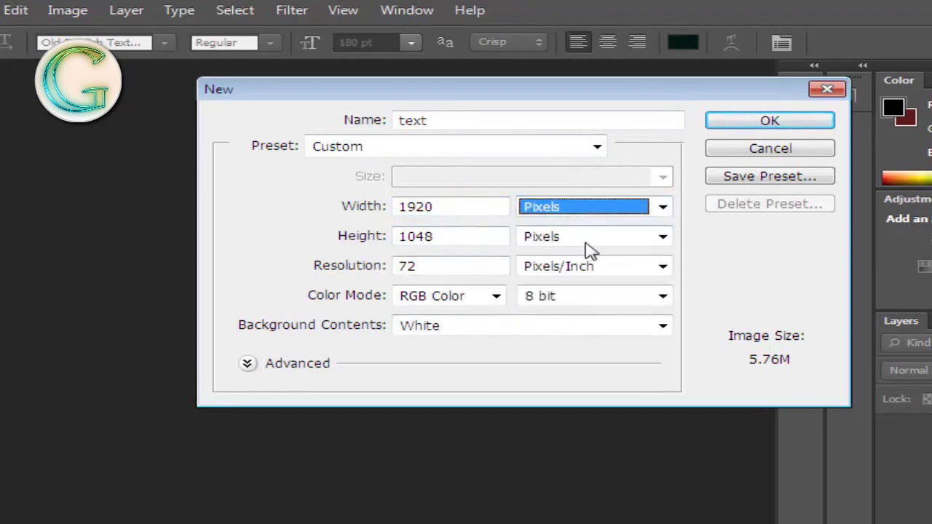
{"action": "left_click", "coordinate": [585, 247]}
{"action": "left_click", "coordinate": [589, 249]}
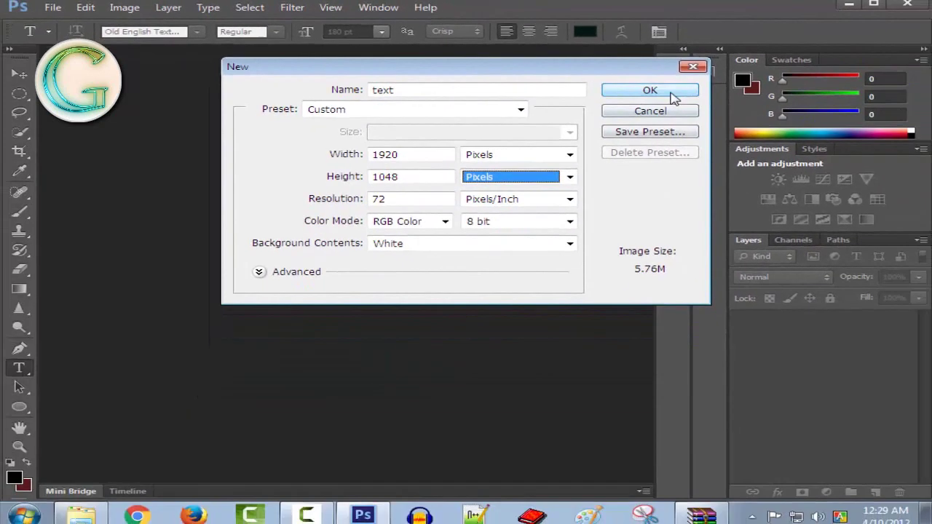
{"action": "left_click", "coordinate": [671, 91]}
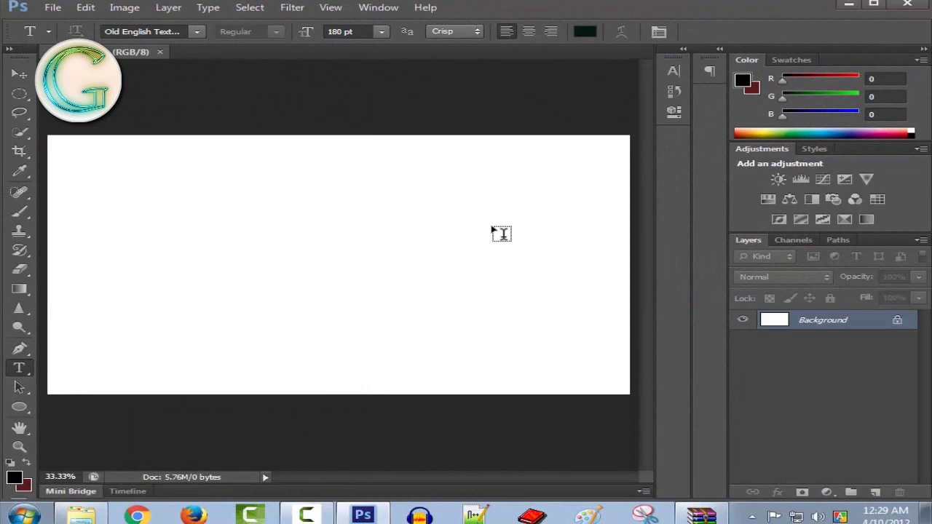
- Open text.jpg and place the cloudy sky on the canvas, scaled to fill it
{"action": "right_click", "coordinate": [260, 54]}
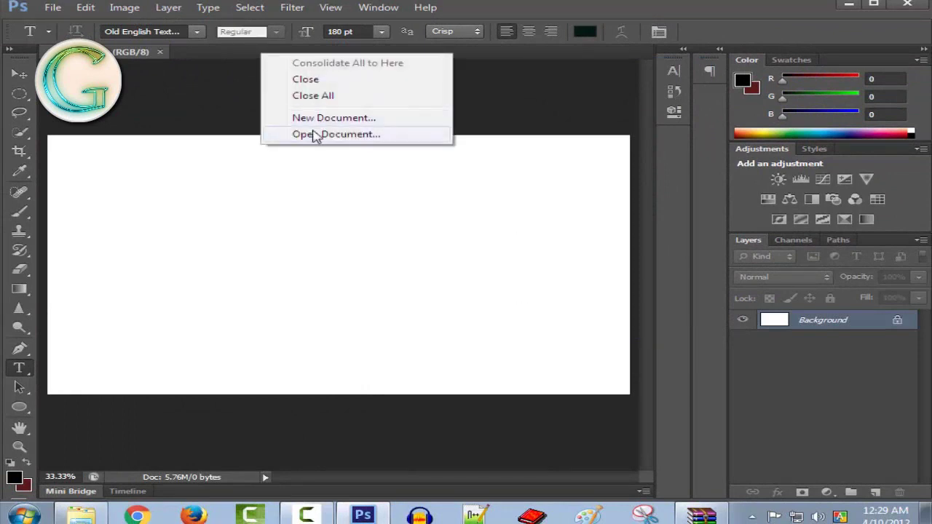
{"action": "left_click", "coordinate": [384, 143]}
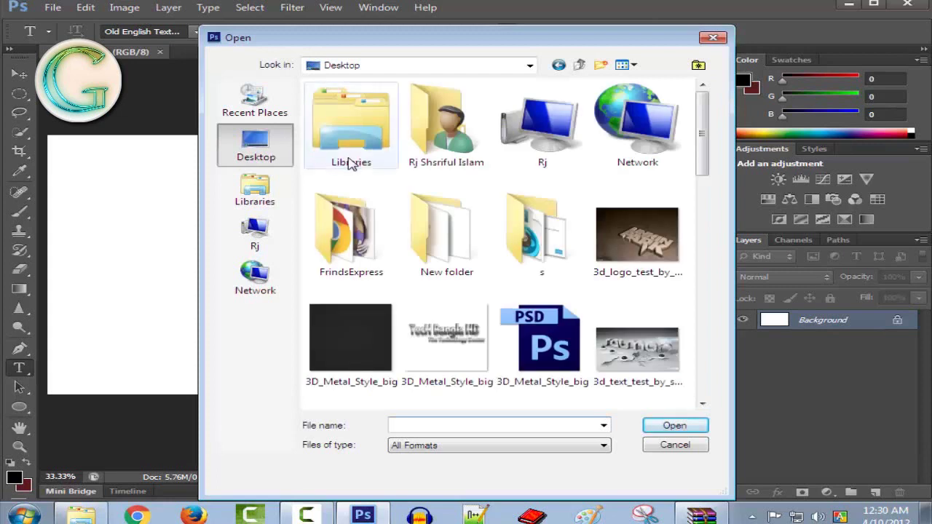
{"action": "left_click", "coordinate": [450, 226]}
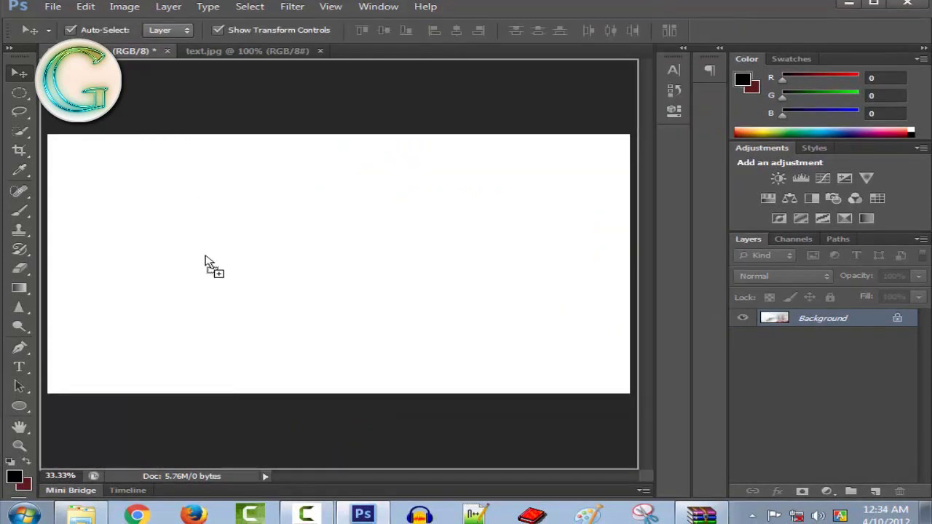
{"action": "left_click_drag", "start_coordinate": [211, 258], "coordinate": [214, 259]}
{"action": "left_click_drag", "start_coordinate": [124, 218], "coordinate": [47, 135]}
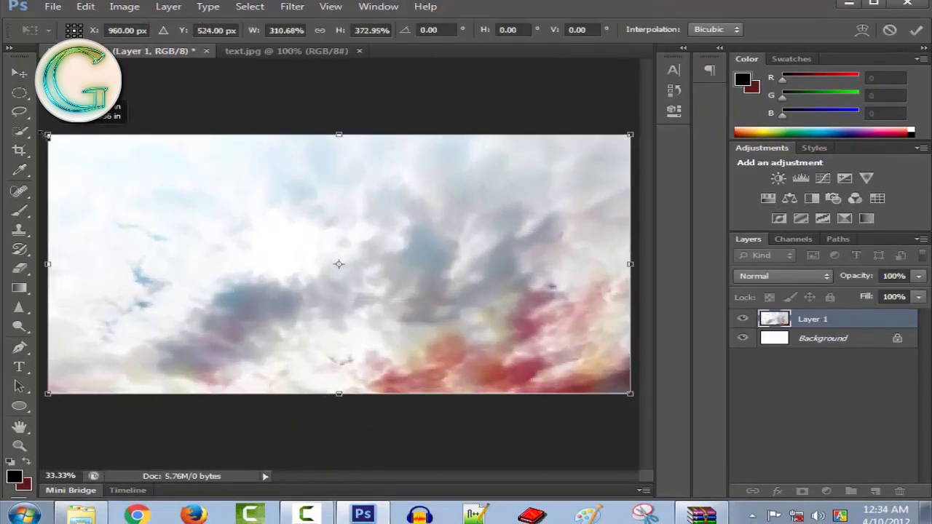
{"action": "left_click", "coordinate": [915, 30]}
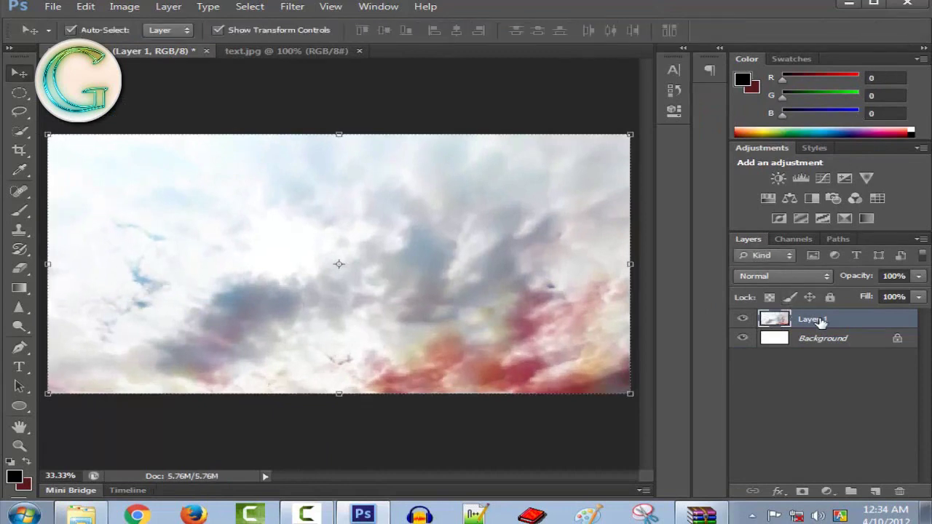
- Type the word 'Style' on the sky canvas
{"action": "left_click", "coordinate": [19, 366]}
{"action": "left_click", "coordinate": [210, 248]}
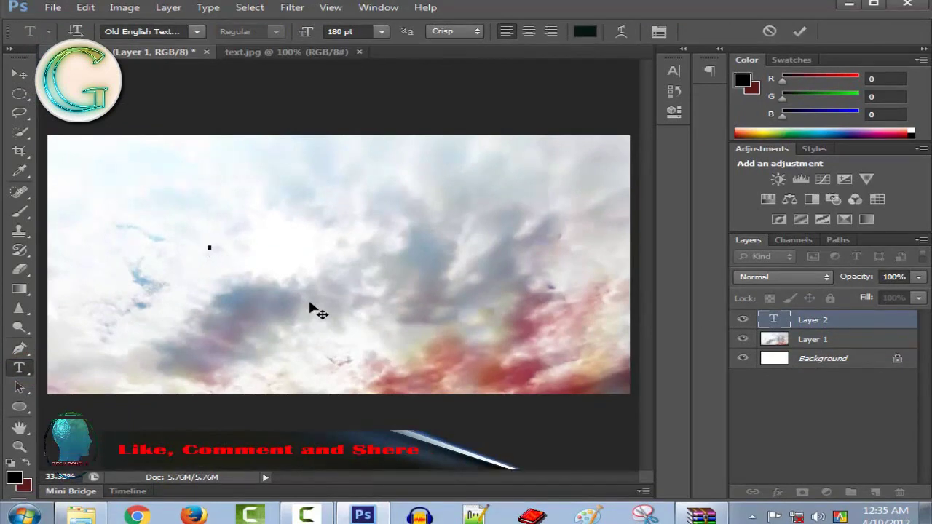
{"action": "type", "text": "Style"}
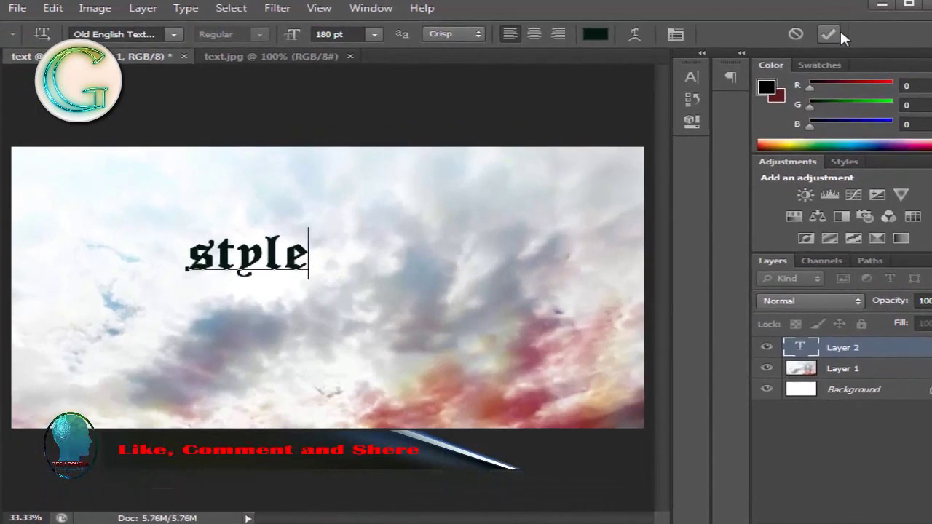
{"action": "left_click", "coordinate": [799, 31]}
- Move the Style text right and down and enlarge it to 496 pt Old English
{"action": "left_click", "coordinate": [197, 266]}
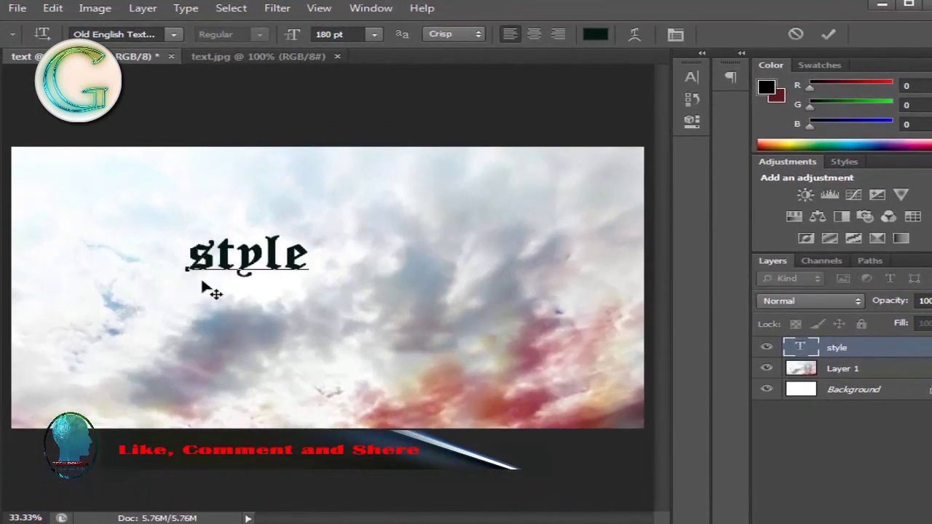
{"action": "left_click_drag", "start_coordinate": [258, 291], "coordinate": [357, 320]}
{"action": "key", "text": "ctrl+a"}
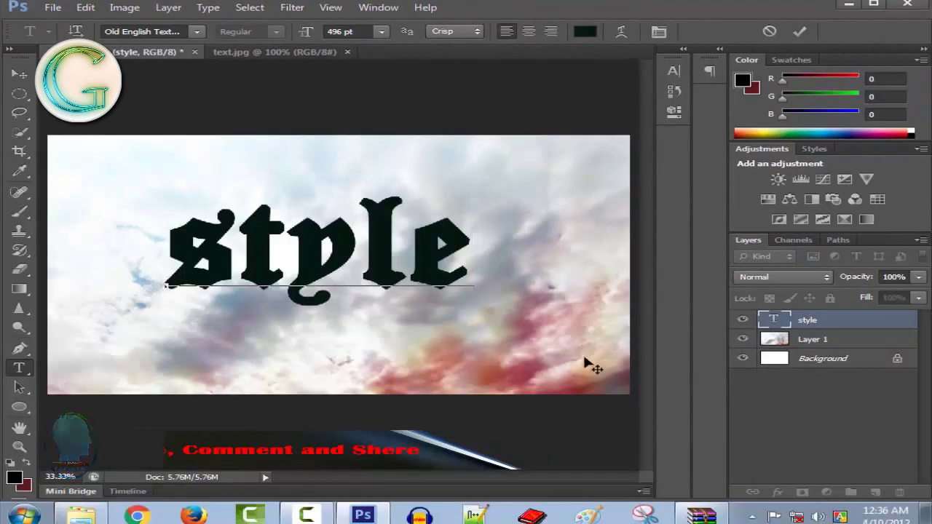
{"action": "left_click", "coordinate": [799, 33]}
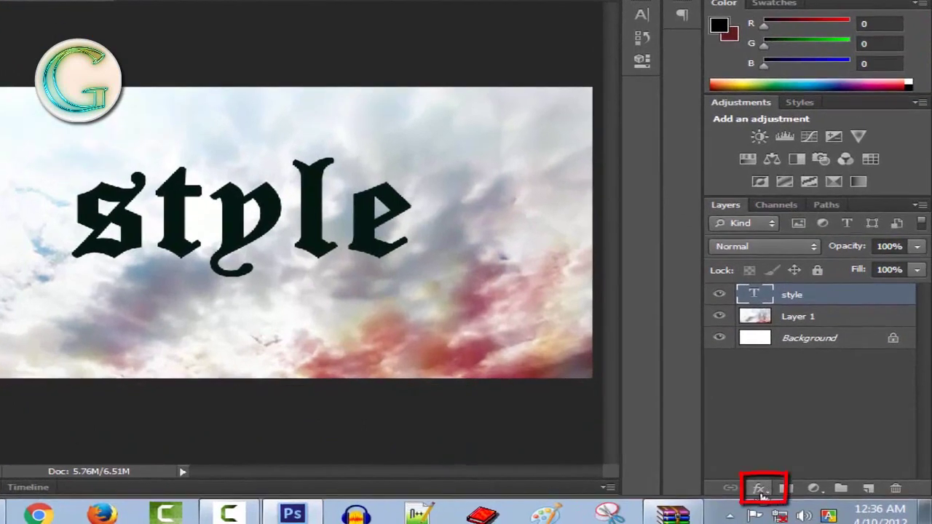
- Add a Bevel & Emboss effect to the Style text from the fx menu
{"action": "left_click", "coordinate": [761, 490]}
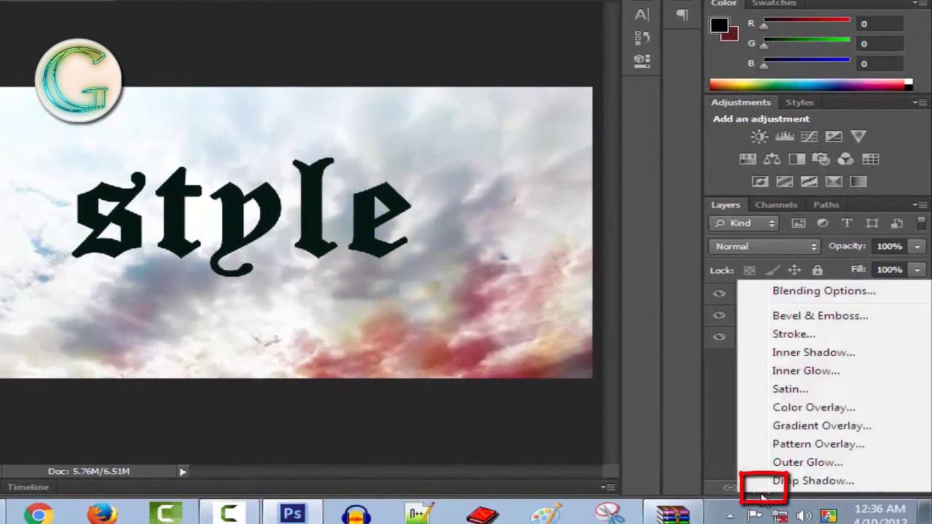
{"action": "left_click", "coordinate": [808, 318]}
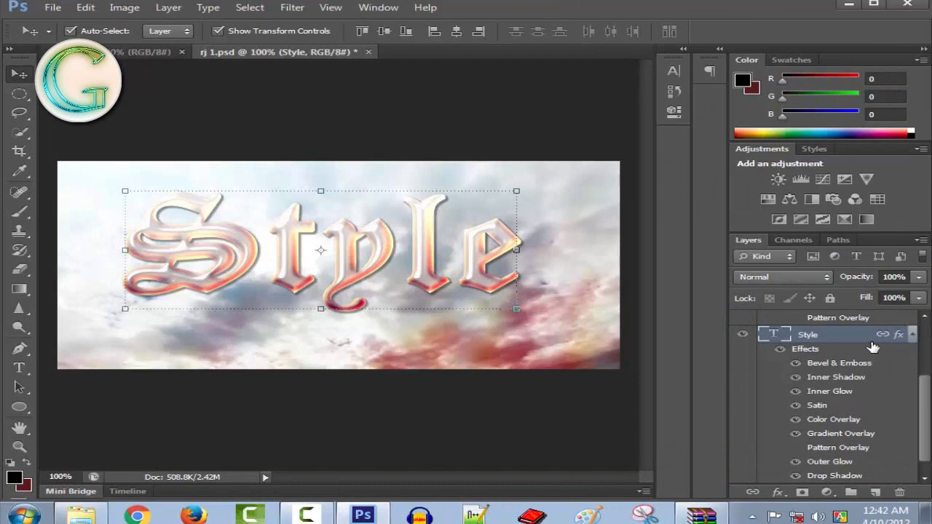
{"action": "scroll", "coordinate": [872, 348], "scroll_direction": "down", "scroll_amount": 1}
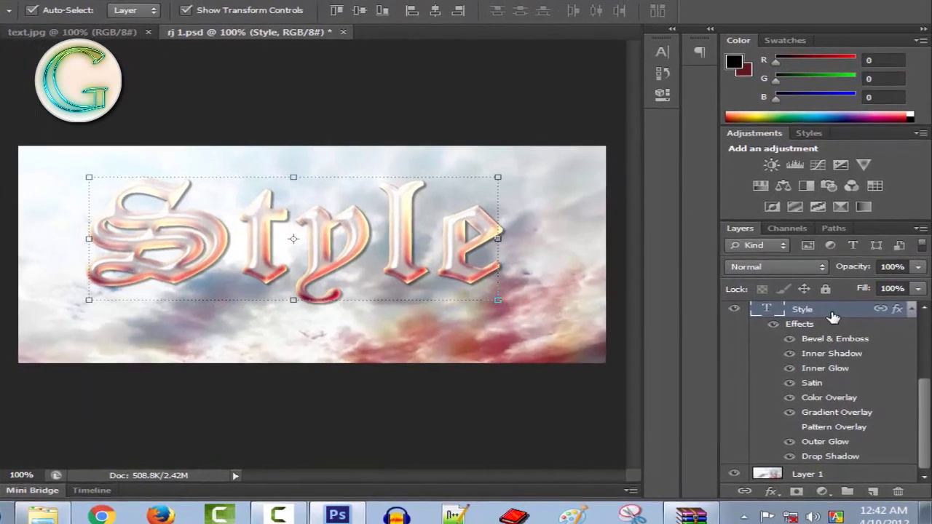
- Reopen the Style layer's effects and nudge the bevel depth up to 266%
{"action": "double_click", "coordinate": [832, 331]}
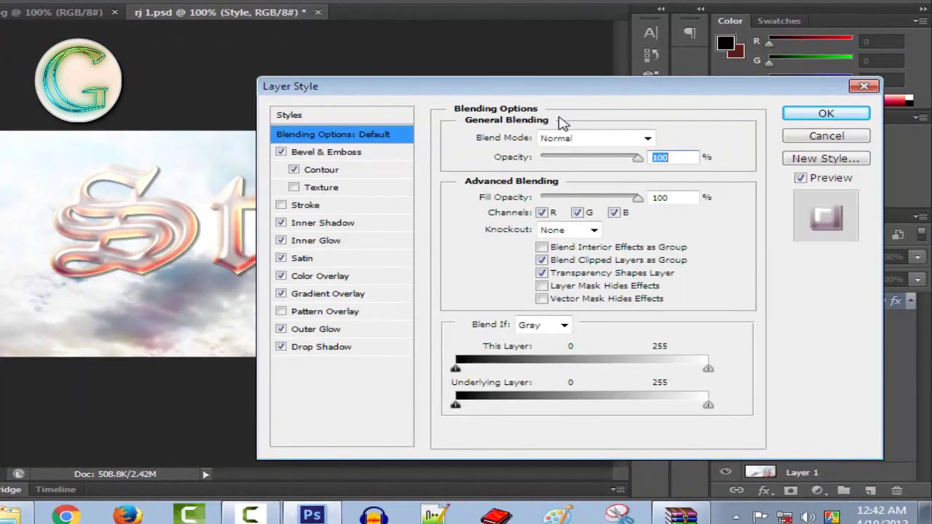
{"action": "mouse_move", "coordinate": [739, 93]}
{"action": "left_mouse_down"}
{"action": "mouse_move", "coordinate": [794, 85]}
{"action": "mouse_move", "coordinate": [794, 96]}
{"action": "left_mouse_up"}
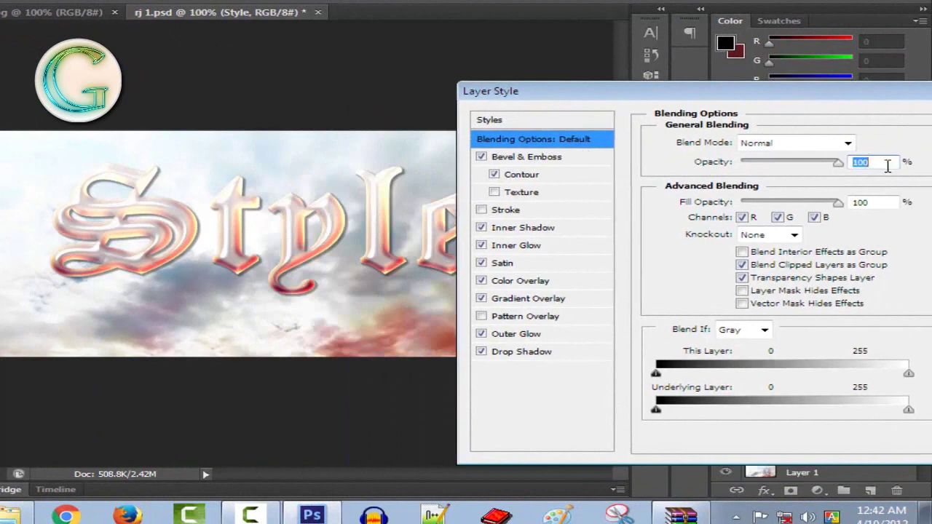
{"action": "left_click", "coordinate": [532, 158]}
{"action": "left_click", "coordinate": [867, 183]}
{"action": "key", "text": "Up"}
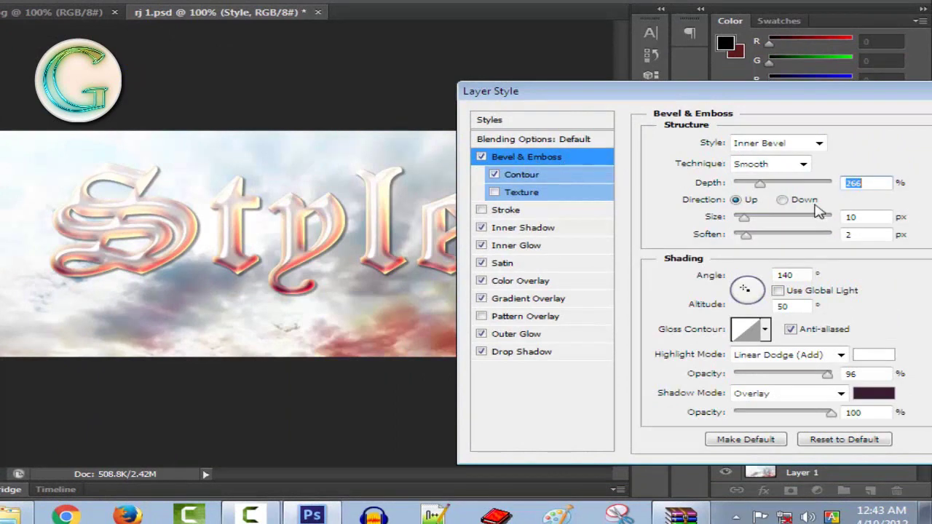
- Lower the bevel contour Range to 30%
{"action": "left_click", "coordinate": [524, 179]}
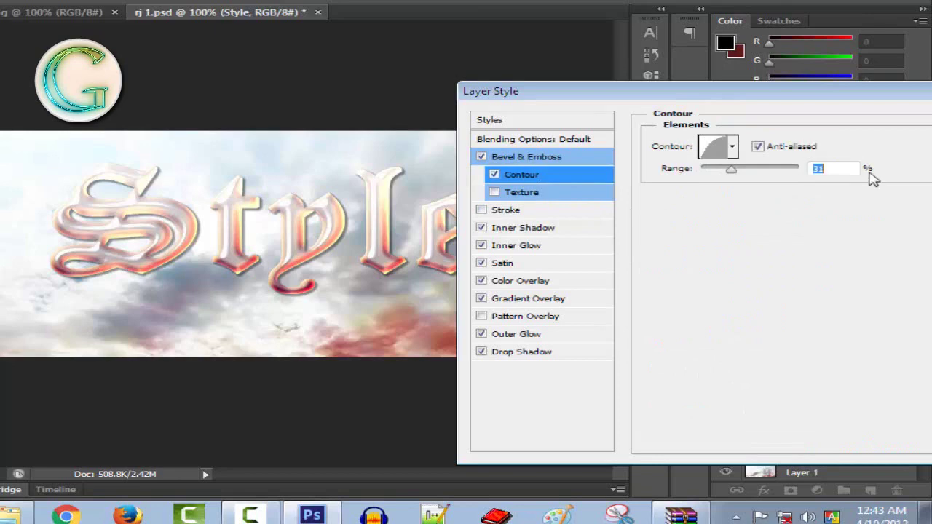
{"action": "left_click", "coordinate": [833, 168]}
{"action": "key", "text": "Down"}
- Give the inner shadow a dark brown 380e09 colour and a 10 px size
{"action": "left_click", "coordinate": [544, 230]}
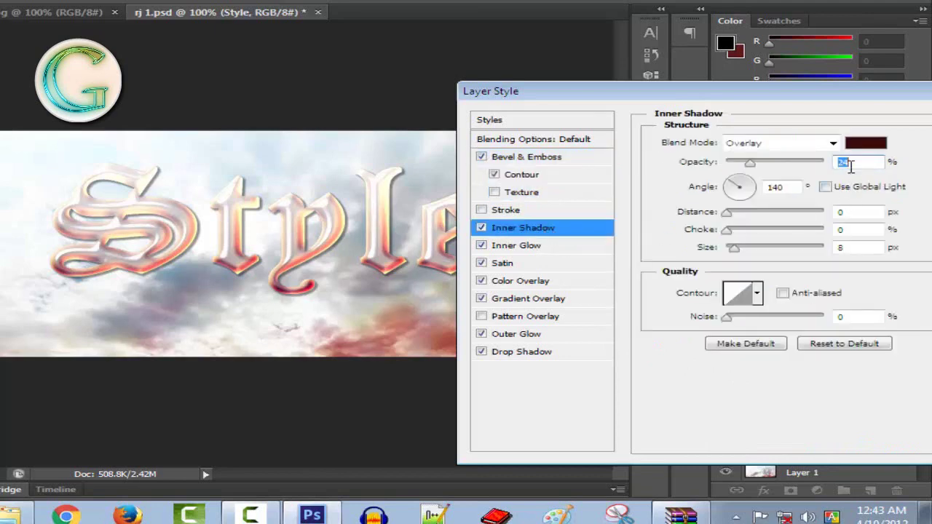
{"action": "left_click", "coordinate": [867, 145]}
{"action": "left_click_drag", "start_coordinate": [699, 407], "coordinate": [613, 409]}
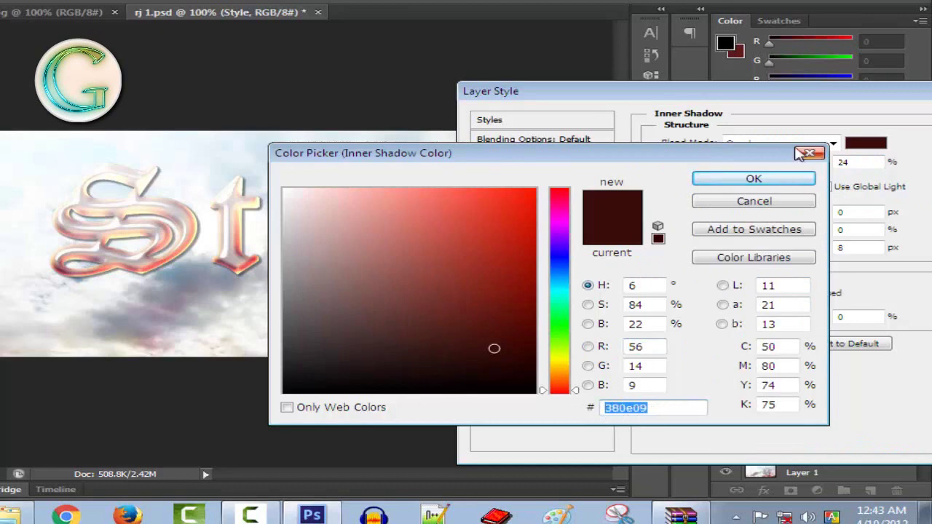
{"action": "left_click", "coordinate": [765, 181]}
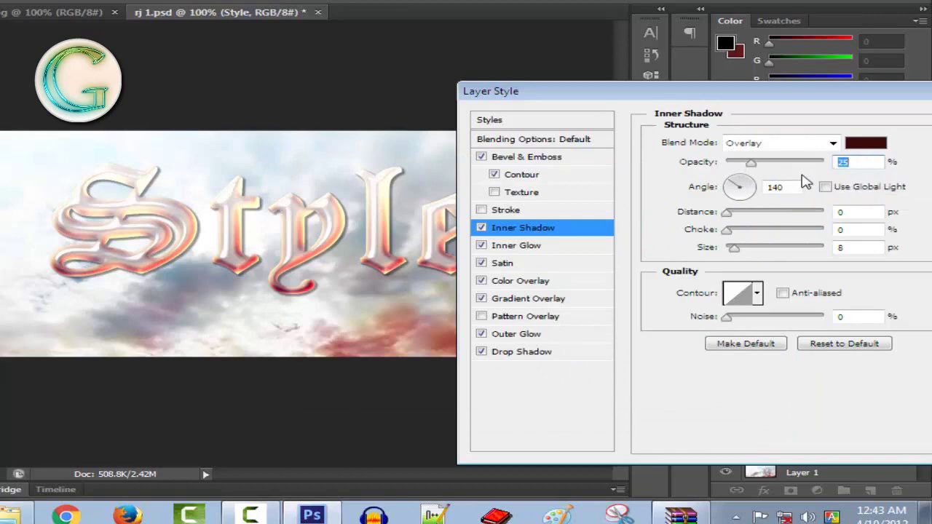
{"action": "left_click", "coordinate": [852, 249]}
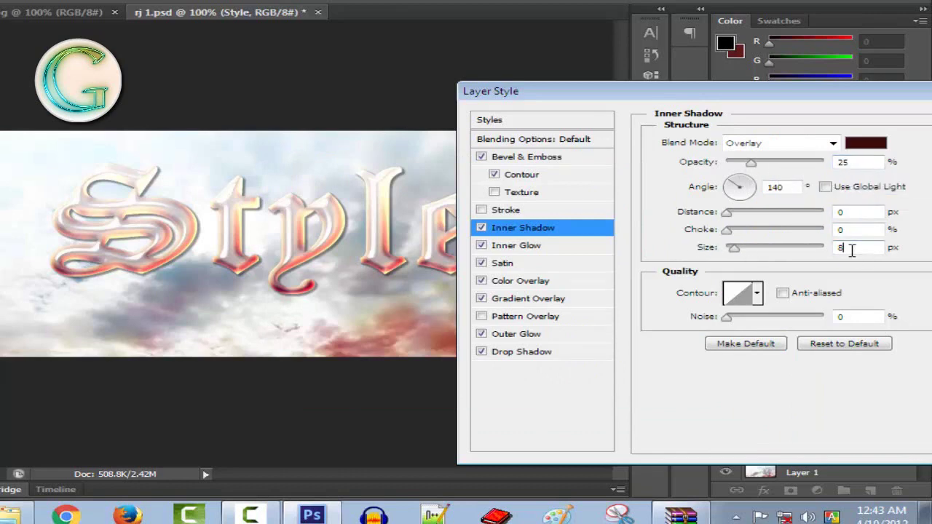
{"action": "key", "text": "Up"}
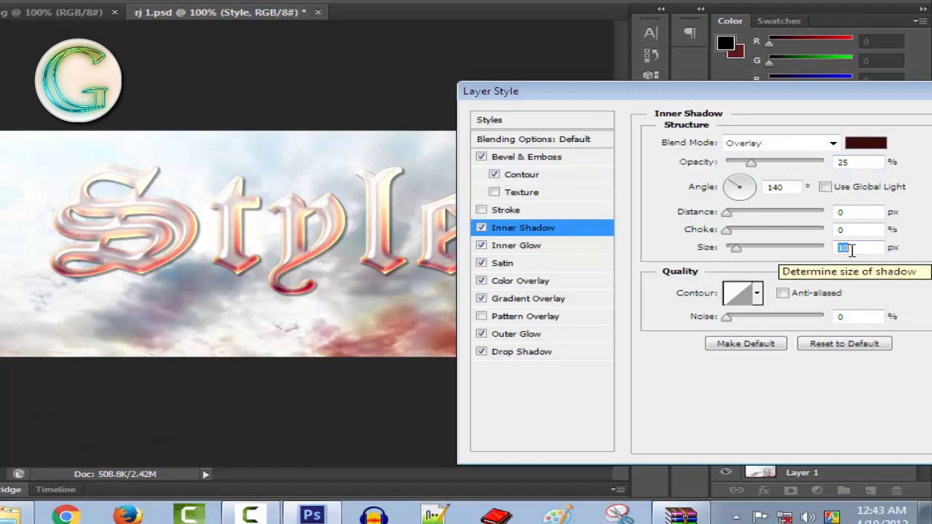
{"action": "left_click", "coordinate": [852, 249]}
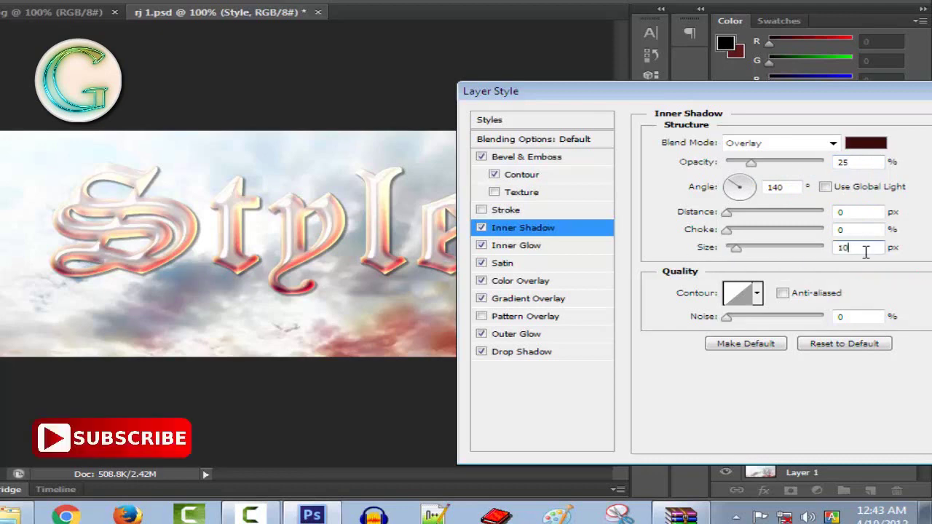
{"action": "left_click", "coordinate": [537, 249]}
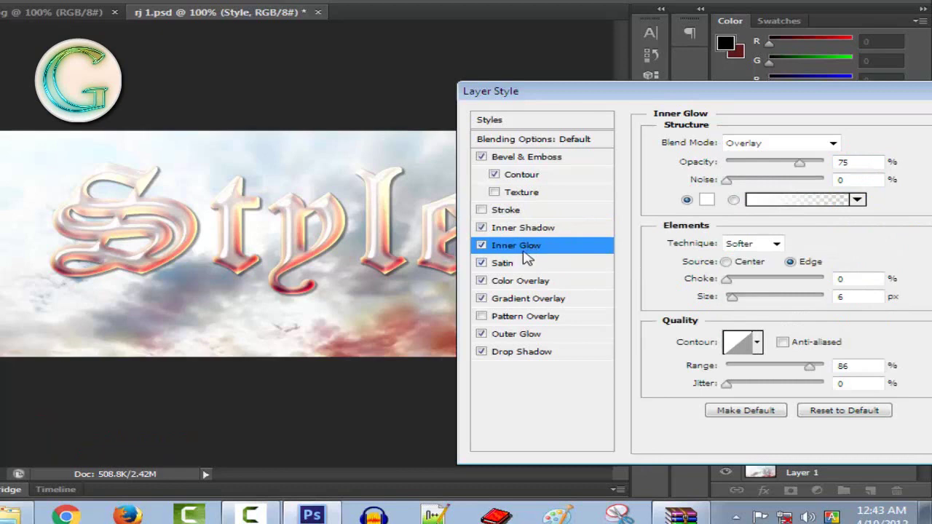
- Set the inner glow to Overlay blending at 75% with an 85% range
{"action": "left_click", "coordinate": [780, 146]}
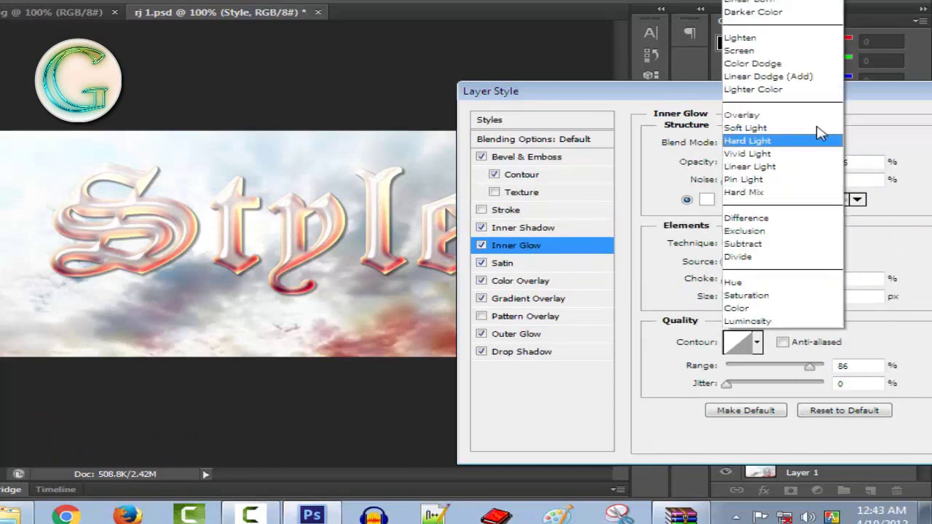
{"action": "left_click", "coordinate": [754, 121]}
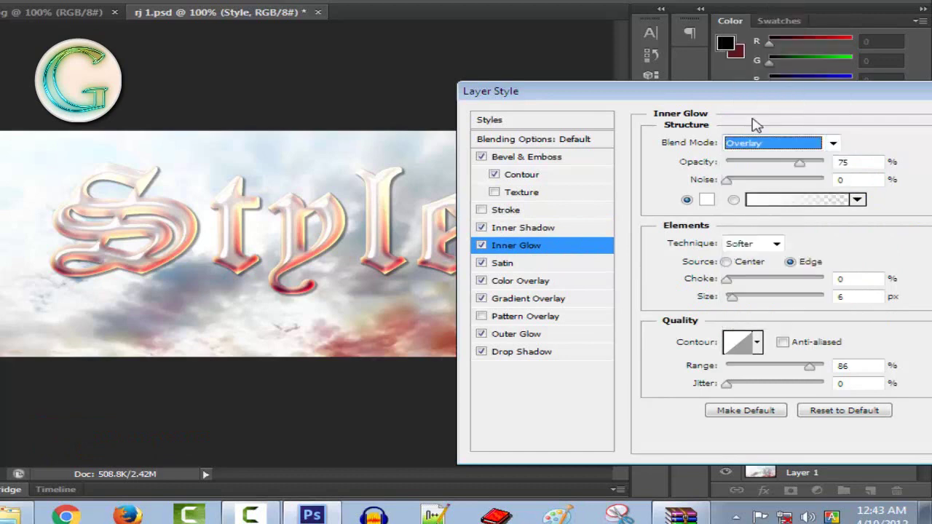
{"action": "left_click", "coordinate": [855, 158]}
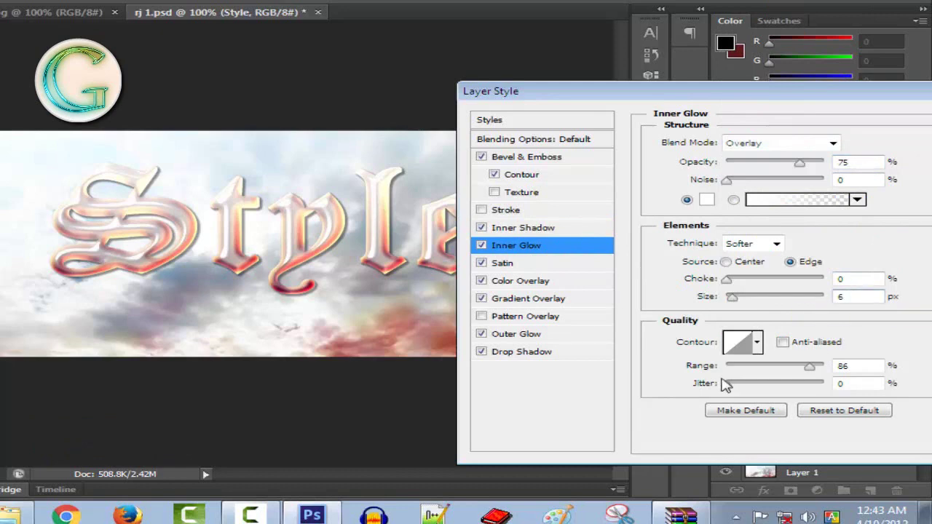
{"action": "double_click", "coordinate": [856, 364]}
{"action": "type", "text": "85"}
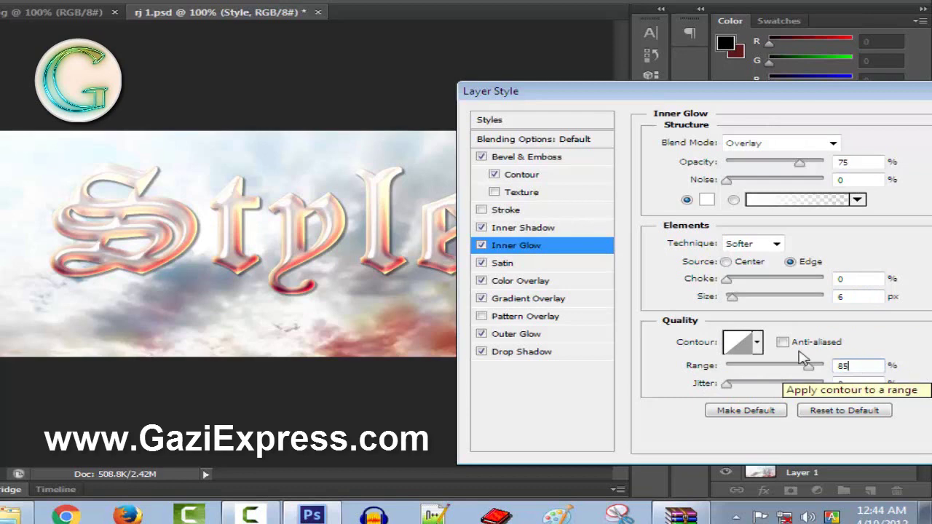
{"action": "left_click", "coordinate": [526, 267]}
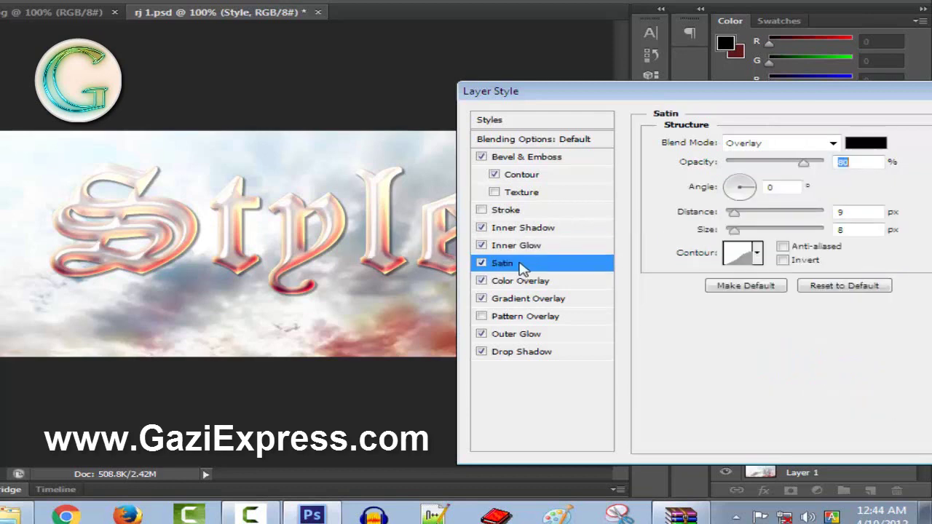
- Set the satin to Overlay at 80% opacity with 9 px distance and 8 px size
{"action": "left_click", "coordinate": [777, 149]}
{"action": "left_click", "coordinate": [764, 120]}
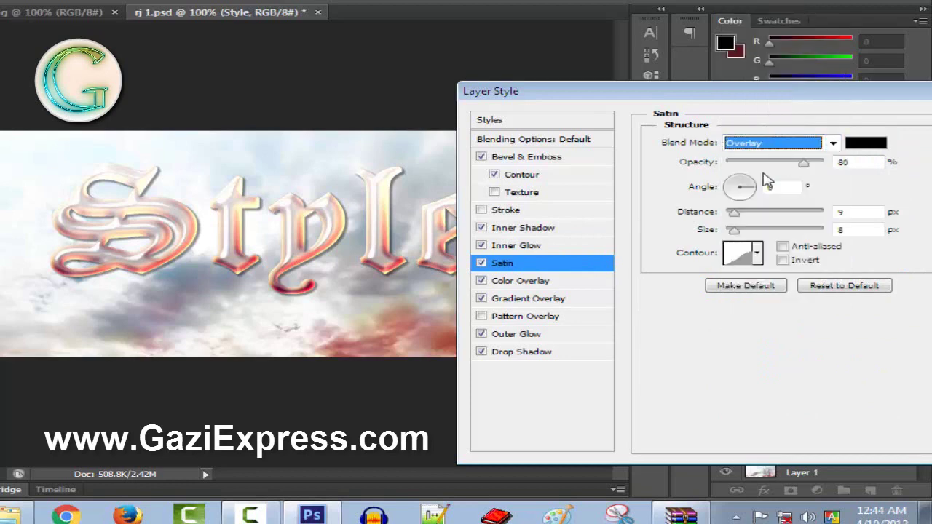
{"action": "left_click", "coordinate": [848, 163]}
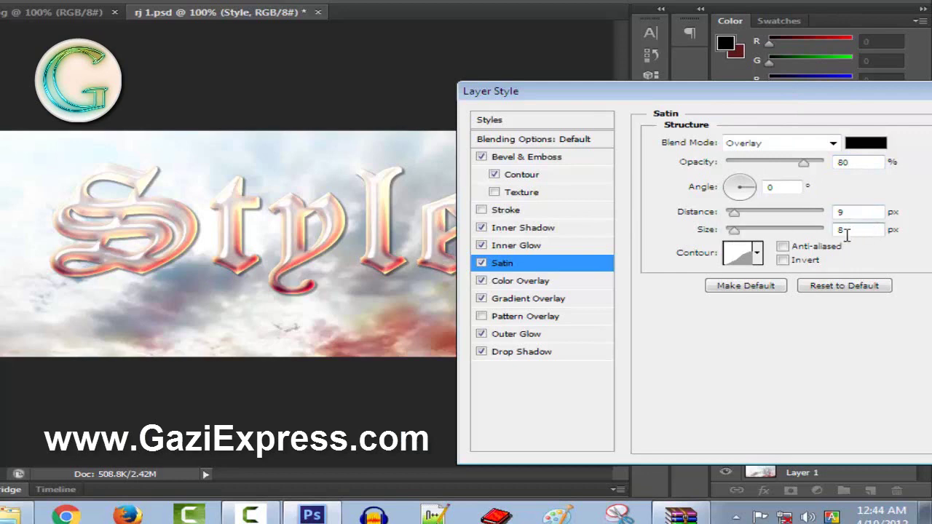
{"action": "left_click", "coordinate": [548, 283]}
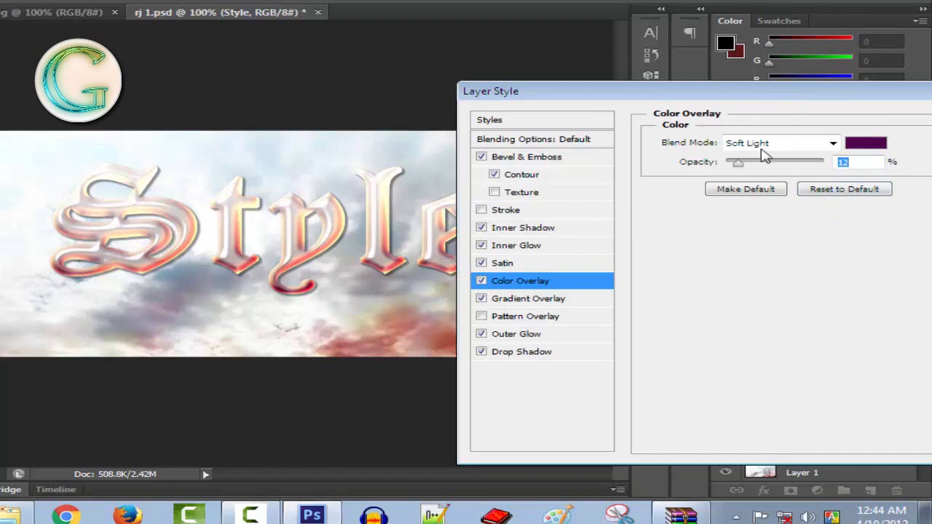
- Change the colour overlay to deep purple 50064c in Soft Light at 12%
{"action": "left_click", "coordinate": [878, 147]}
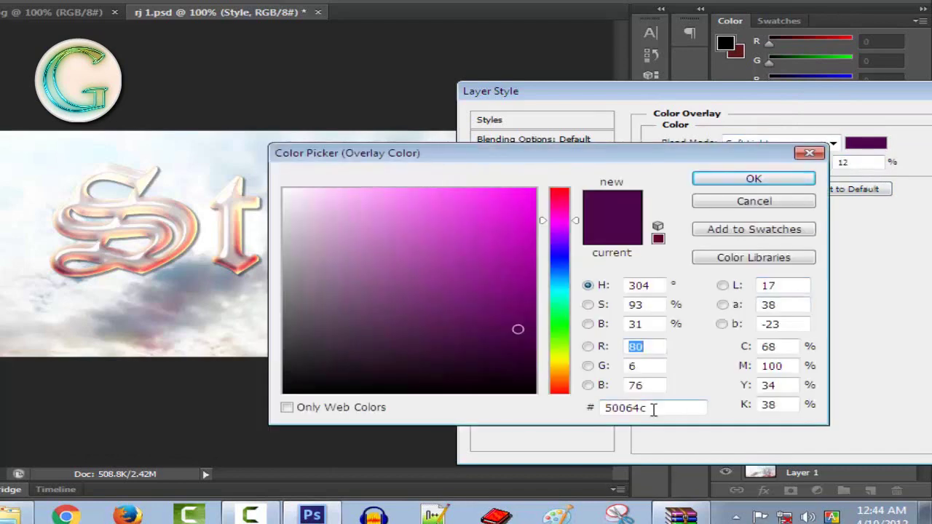
{"action": "left_click_drag", "start_coordinate": [658, 407], "coordinate": [591, 411]}
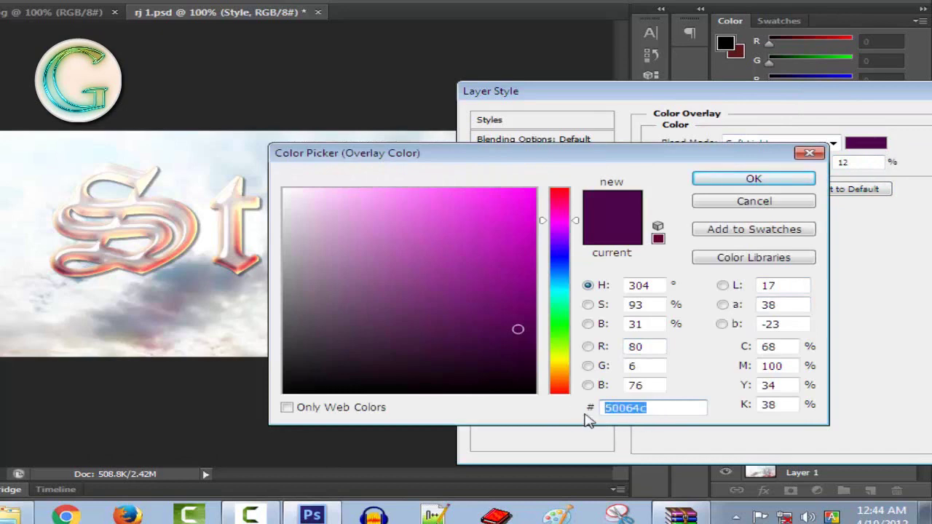
{"action": "left_click", "coordinate": [666, 411]}
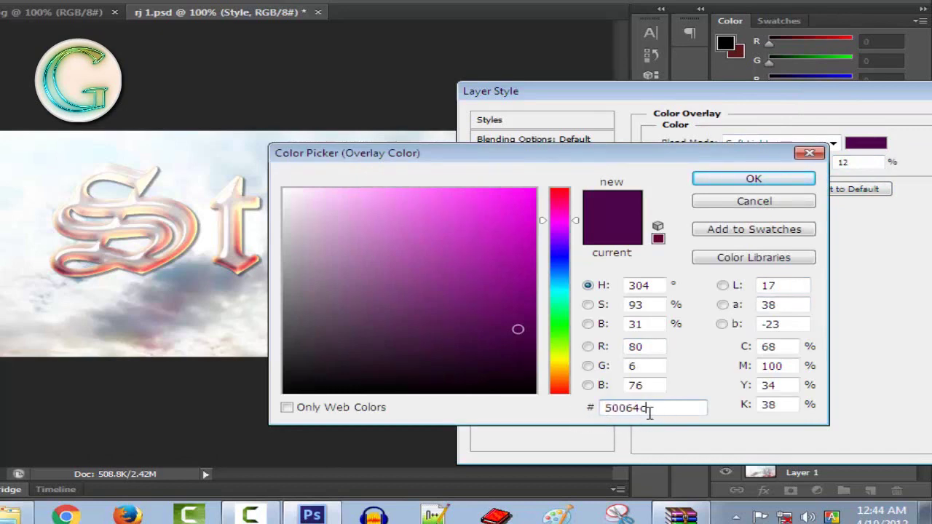
{"action": "left_click", "coordinate": [777, 182]}
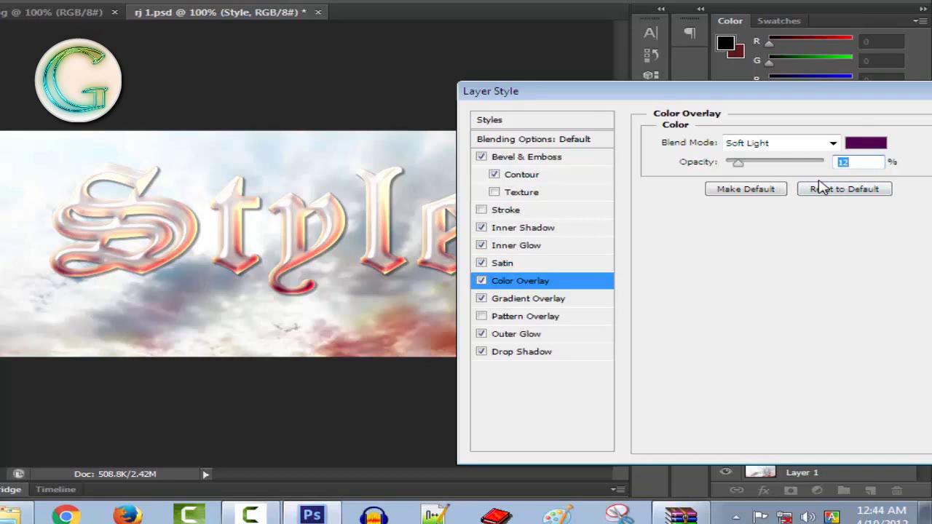
{"action": "left_click", "coordinate": [528, 305]}
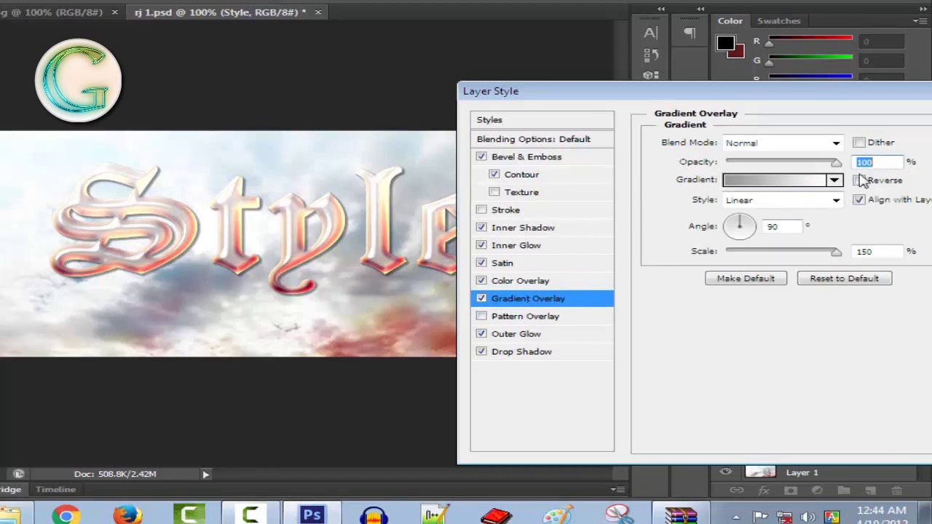
- Add a faint black outer glow: Multiply, 11% opacity, 1% spread, 3 px size
{"action": "left_click", "coordinate": [887, 251]}
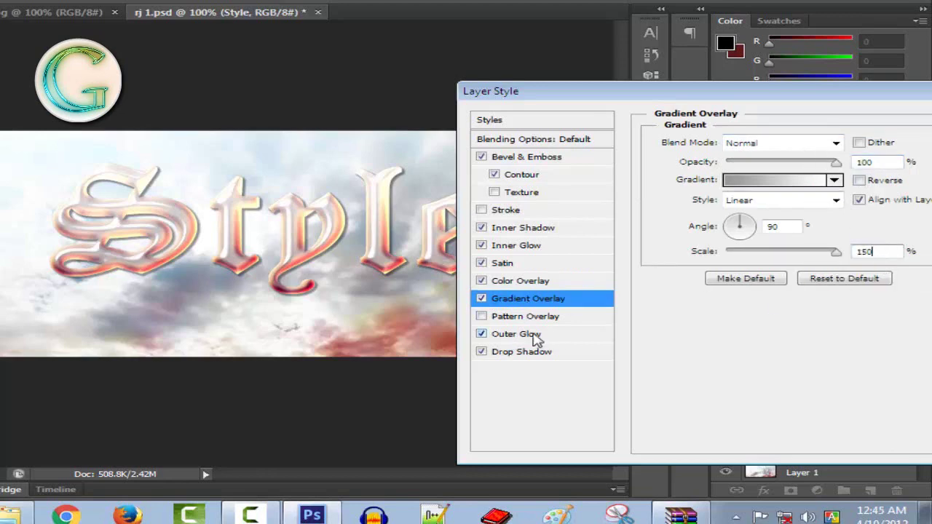
{"action": "left_click", "coordinate": [502, 338]}
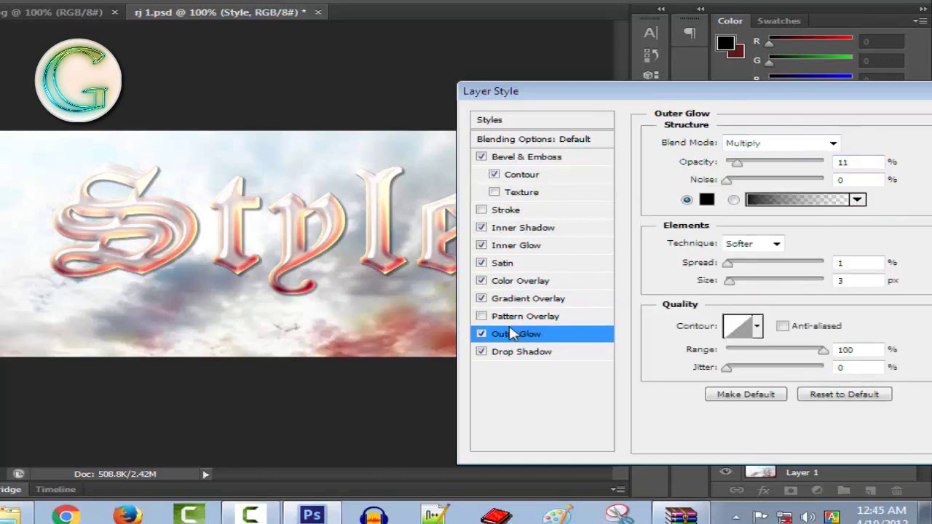
{"action": "left_click", "coordinate": [757, 146]}
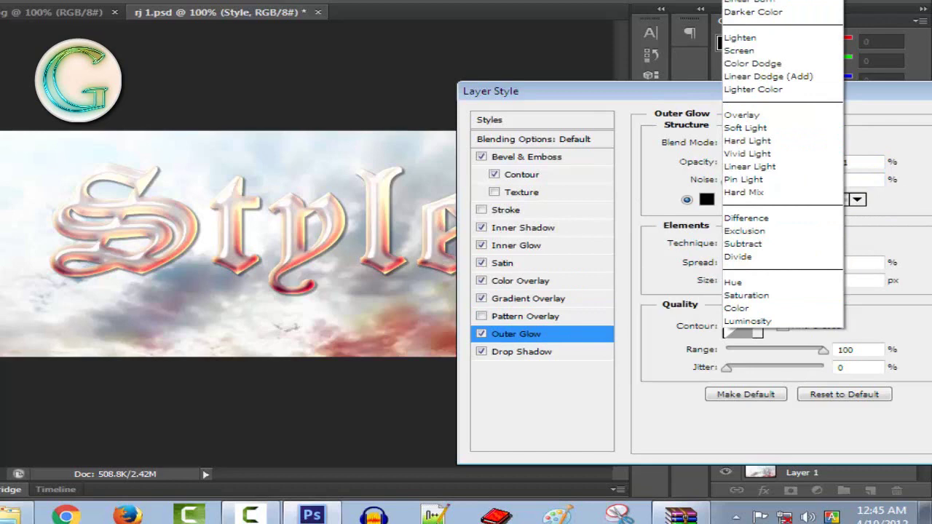
{"action": "key", "text": "Return"}
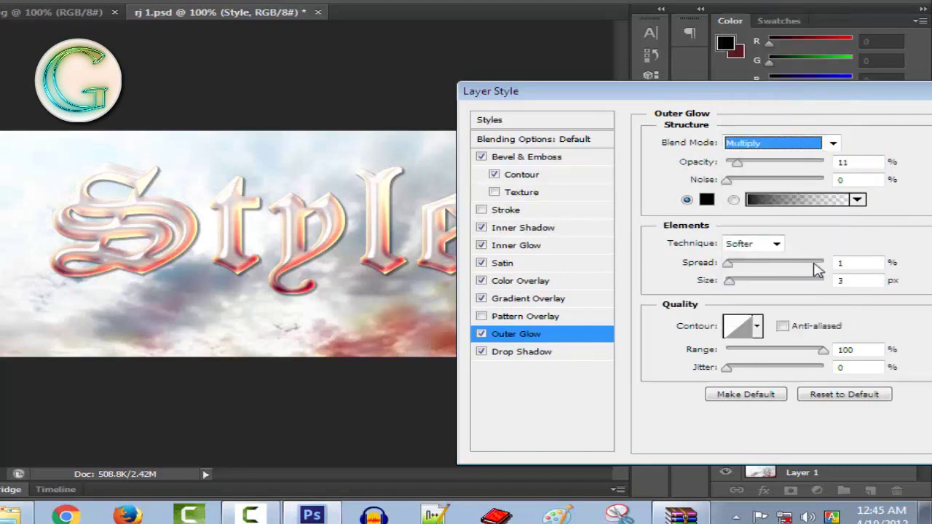
{"action": "left_click", "coordinate": [856, 263]}
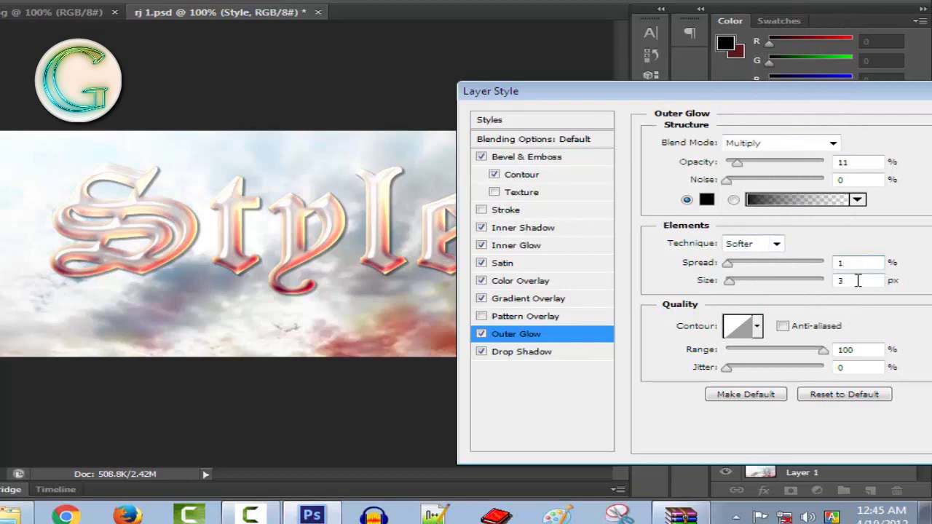
{"action": "left_click", "coordinate": [521, 362]}
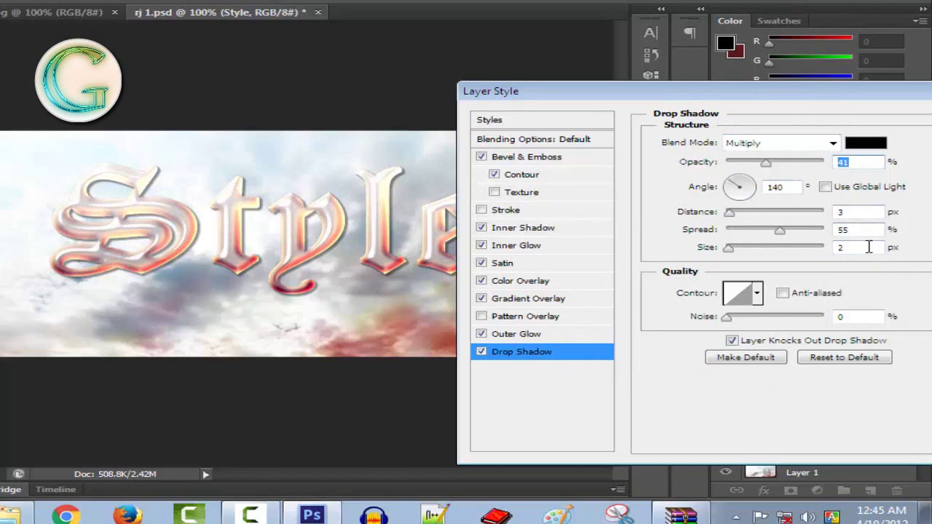
- Set the drop shadow distance to 3 and spread to 55, moving the dialog aside to see the text
{"action": "left_click", "coordinate": [866, 211]}
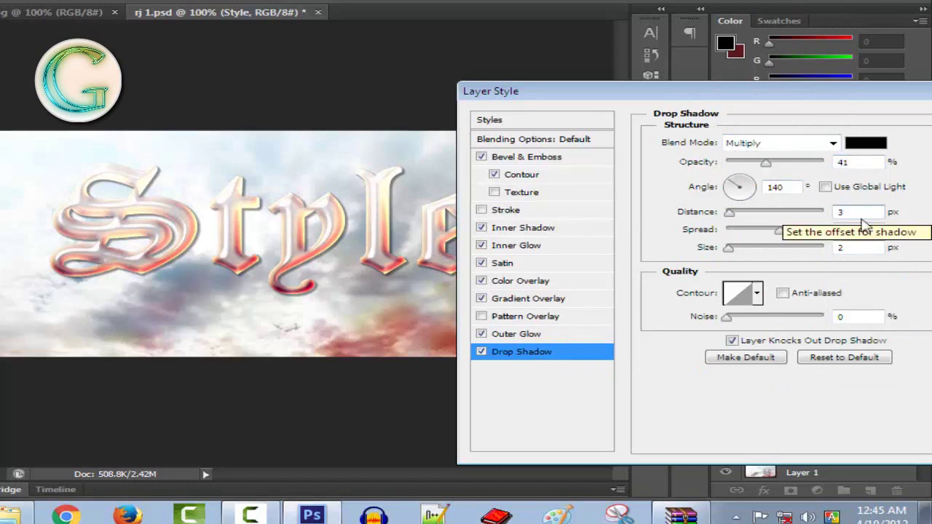
{"action": "left_click", "coordinate": [864, 229]}
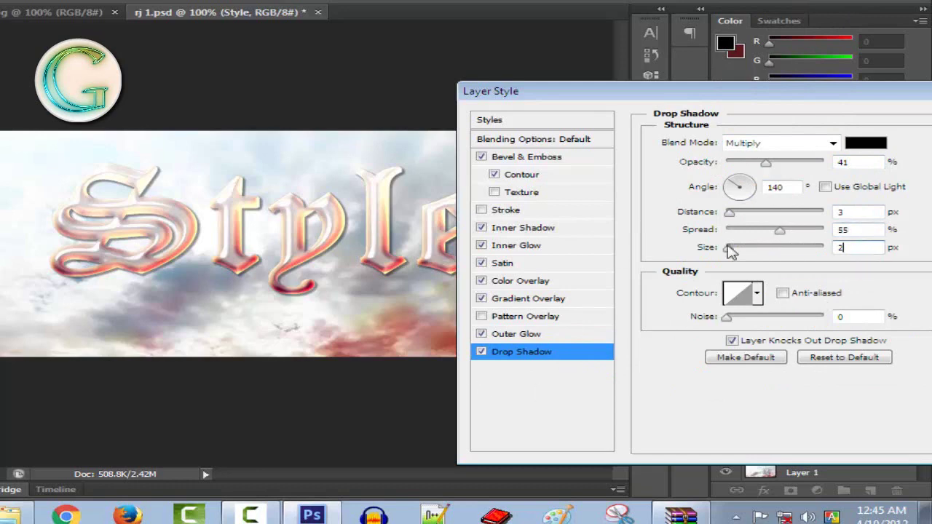
{"action": "left_click_drag", "start_coordinate": [813, 100], "coordinate": [617, 95]}
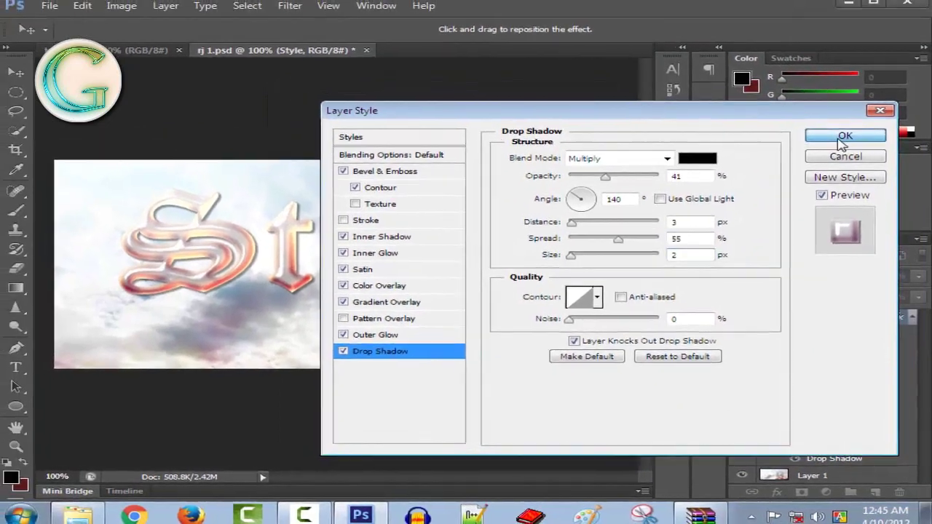
- Apply the text's layer effects and rename the lower text layer to Style 1
{"action": "left_click", "coordinate": [834, 117]}
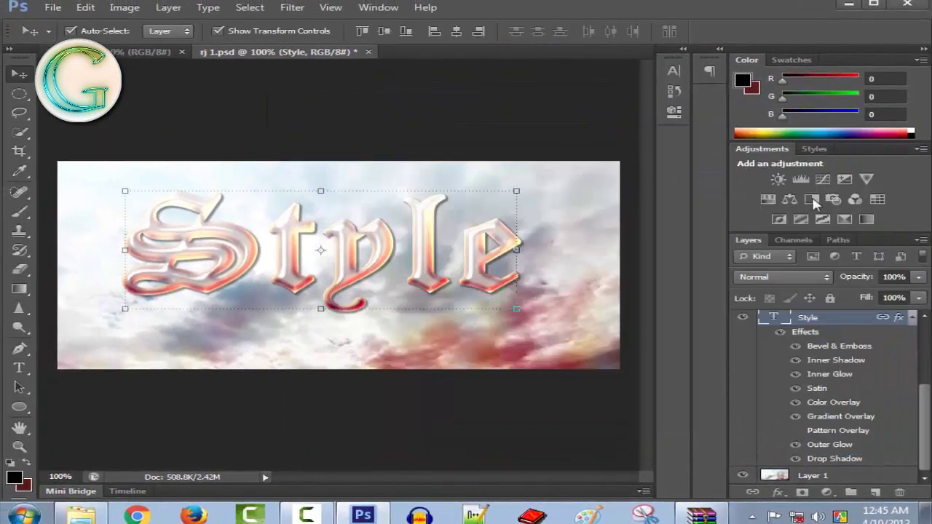
{"action": "left_click_drag", "start_coordinate": [927, 435], "coordinate": [927, 371]}
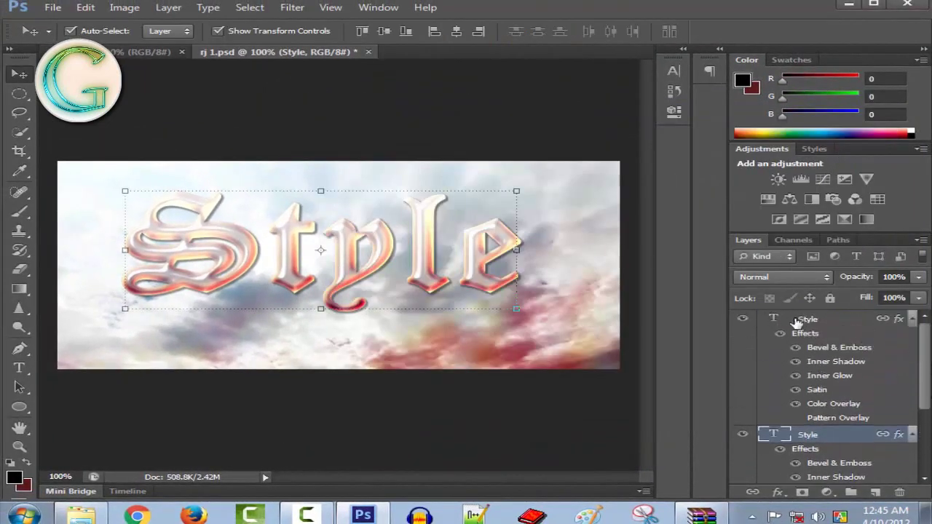
{"action": "double_click", "coordinate": [816, 433]}
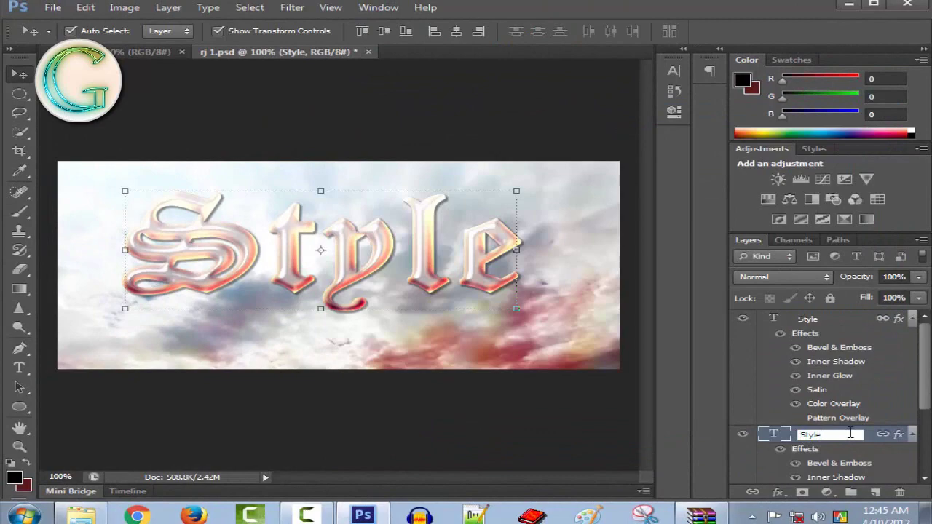
{"action": "type", "text": "1"}
{"action": "double_click", "coordinate": [831, 320]}
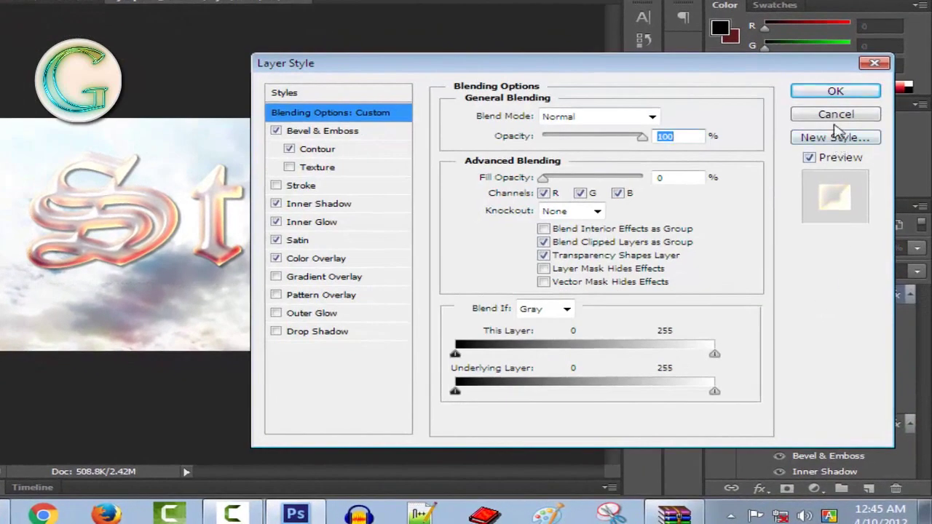
{"action": "left_click", "coordinate": [835, 116]}
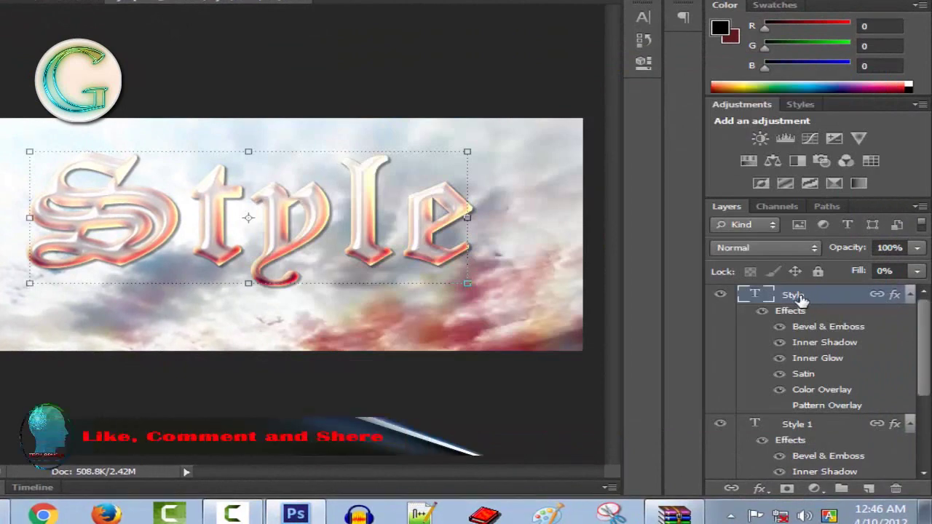
- Rename the upper text layer to Style 2
{"action": "double_click", "coordinate": [792, 294]}
{"action": "left_click", "coordinate": [829, 294]}
{"action": "key", "text": "Return"}
- In Style 2's Bevel & Emboss, set the shadow colour to orange f3bb43
{"action": "double_click", "coordinate": [808, 295]}
{"action": "double_click", "coordinate": [774, 300]}
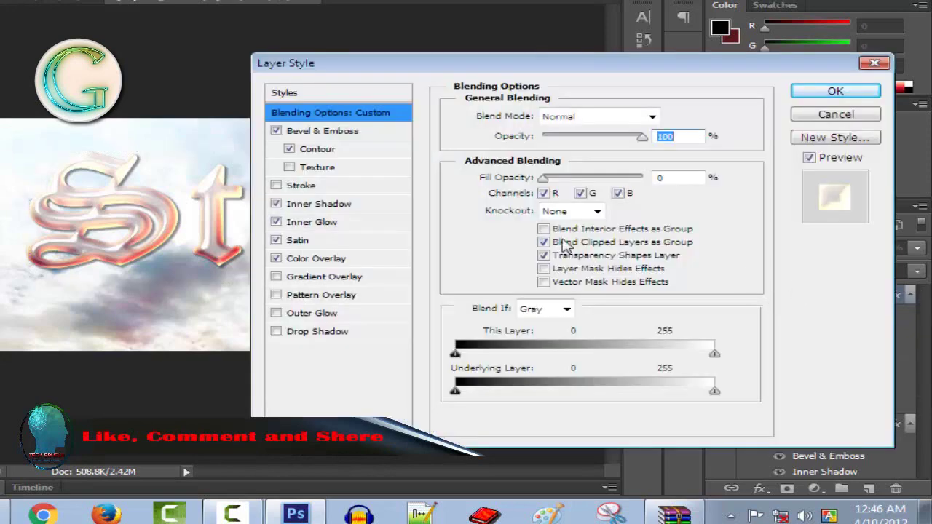
{"action": "left_click", "coordinate": [308, 135]}
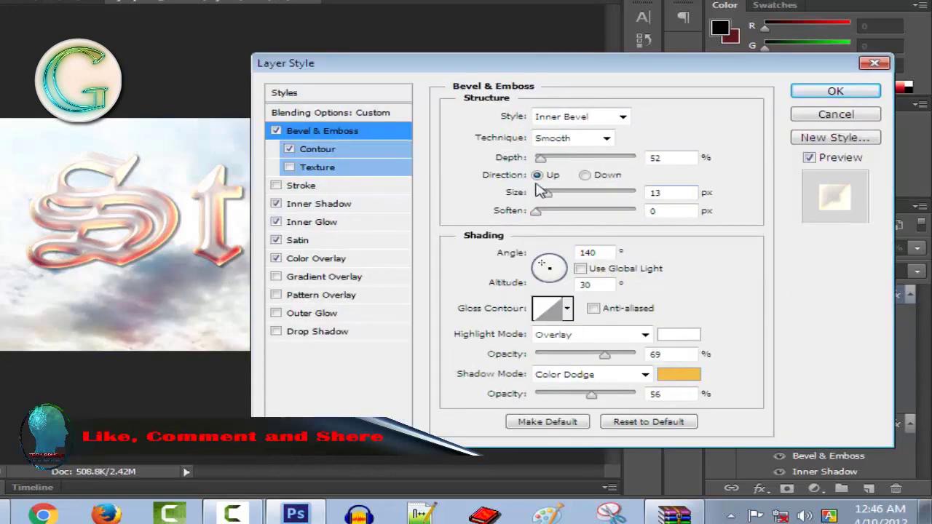
{"action": "left_click", "coordinate": [342, 137]}
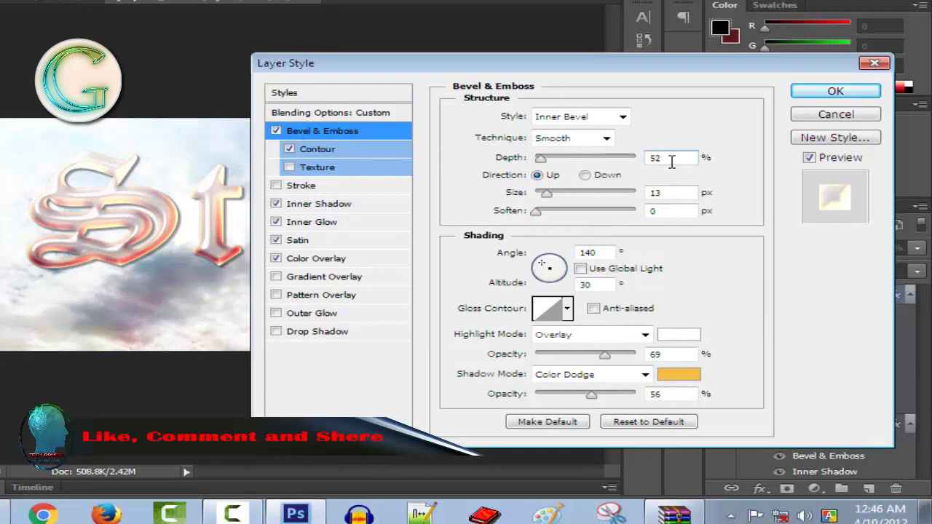
{"action": "left_click", "coordinate": [673, 193]}
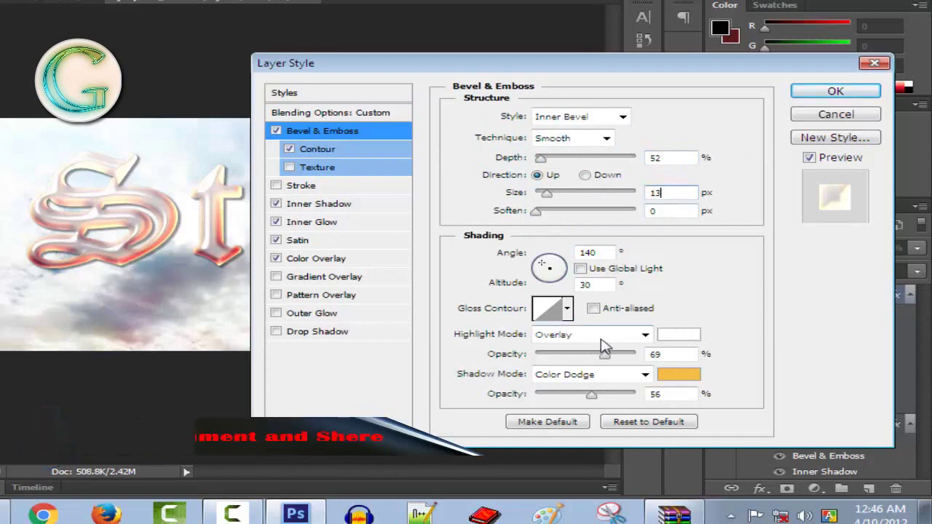
{"action": "left_click", "coordinate": [677, 375]}
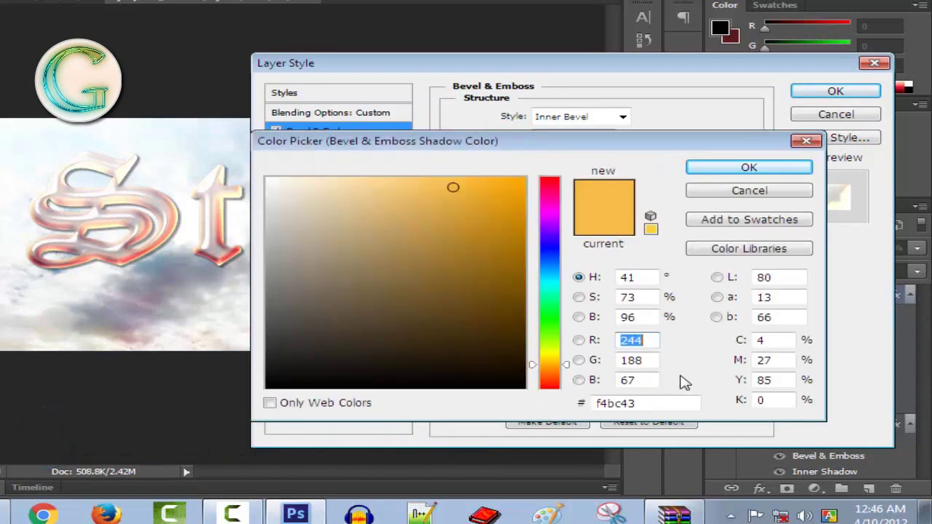
{"action": "left_click", "coordinate": [458, 187]}
{"action": "left_click_drag", "start_coordinate": [459, 187], "coordinate": [454, 187]}
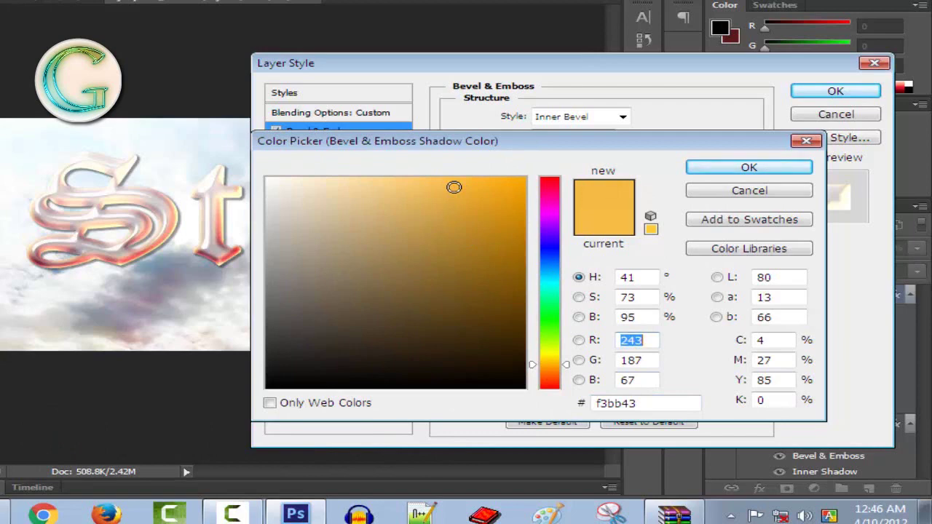
{"action": "left_click_drag", "start_coordinate": [685, 399], "coordinate": [593, 406]}
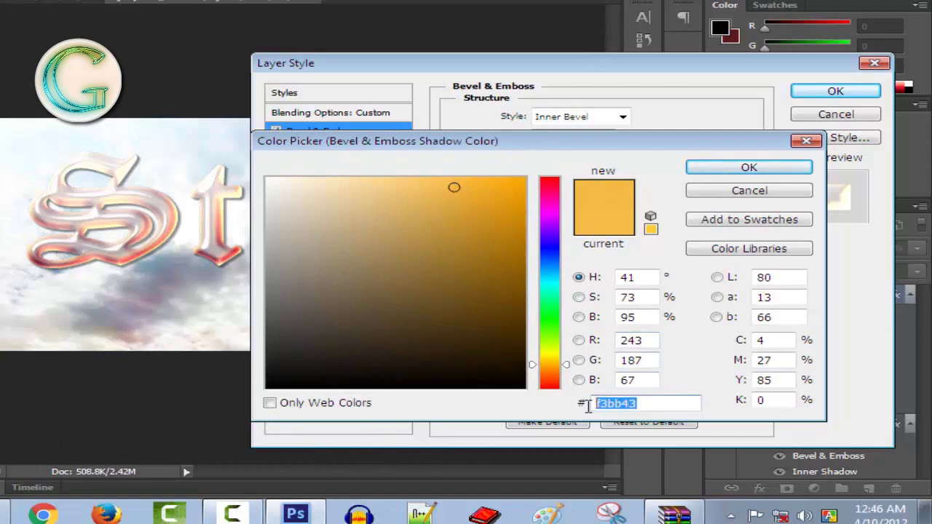
{"action": "left_click", "coordinate": [652, 409]}
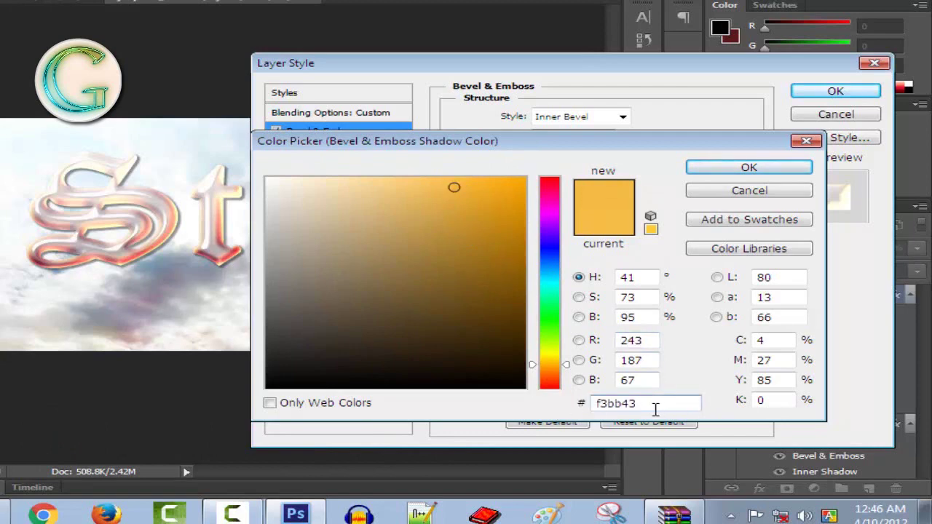
{"action": "left_click", "coordinate": [760, 172]}
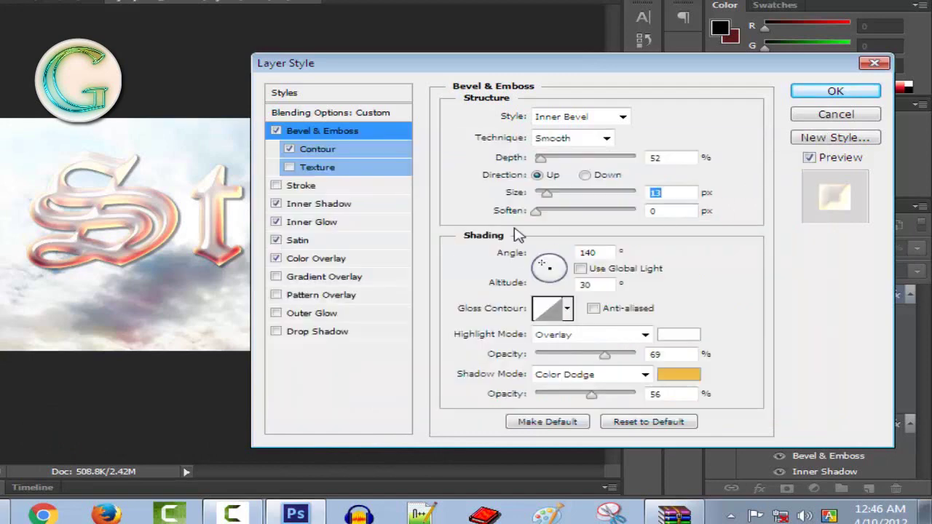
- Review the Contour and the Inner Shadow: orange f9a051, Overlay 77%, 5 px distance, 6 px size
{"action": "left_click", "coordinate": [337, 150]}
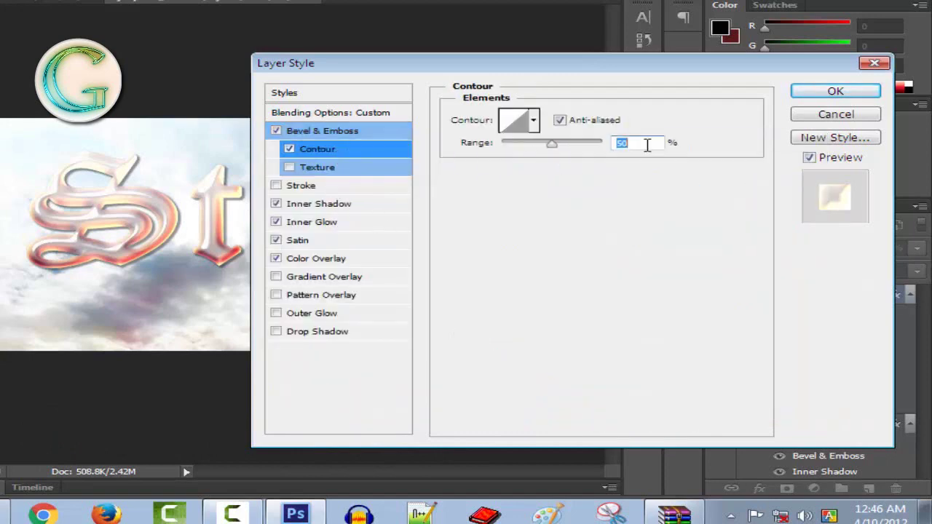
{"action": "left_click", "coordinate": [295, 206]}
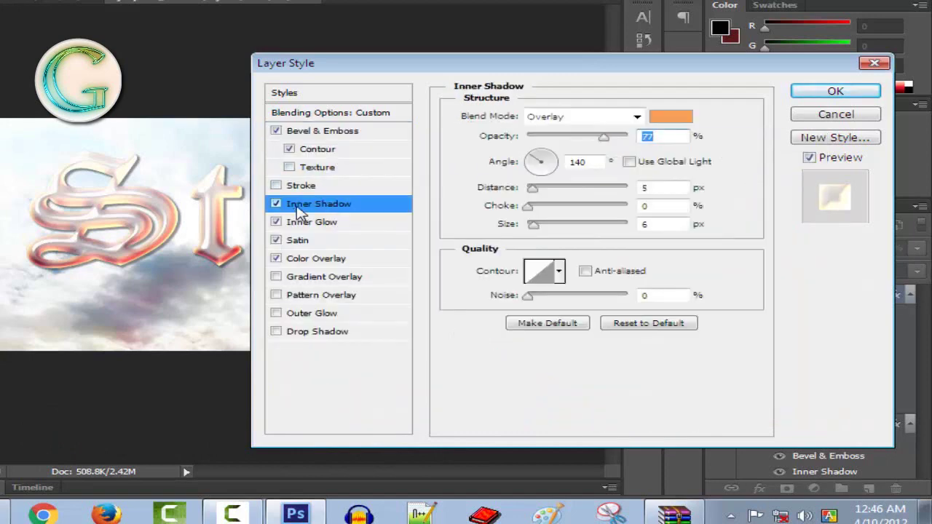
{"action": "left_click", "coordinate": [666, 118]}
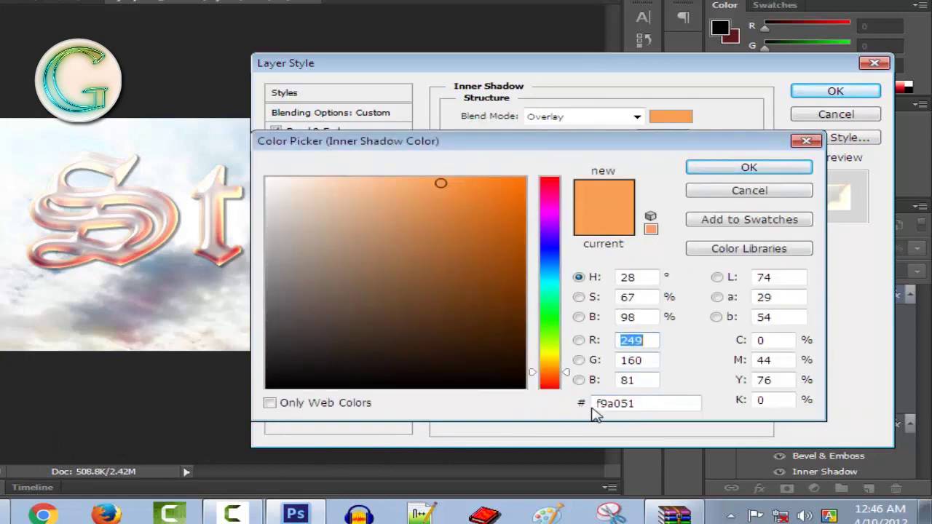
{"action": "left_click", "coordinate": [748, 168]}
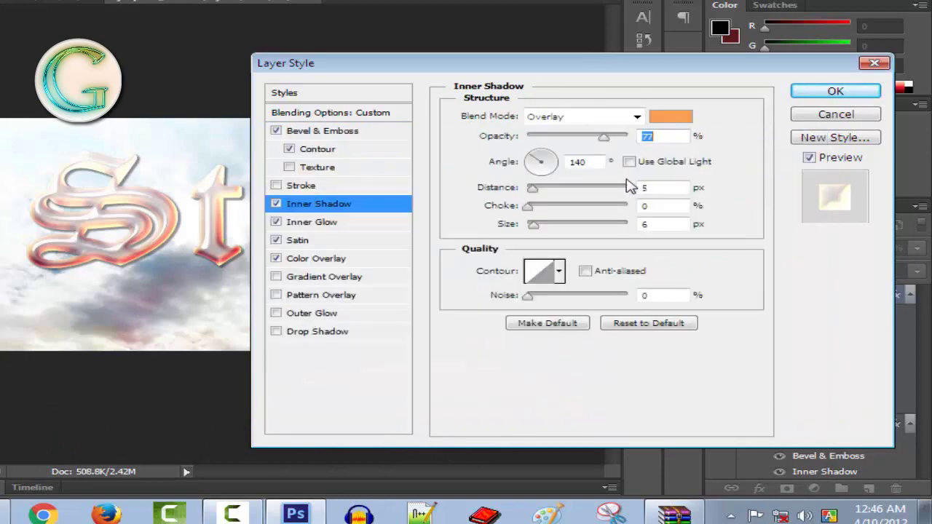
{"action": "left_click", "coordinate": [657, 138]}
{"action": "left_click", "coordinate": [653, 186]}
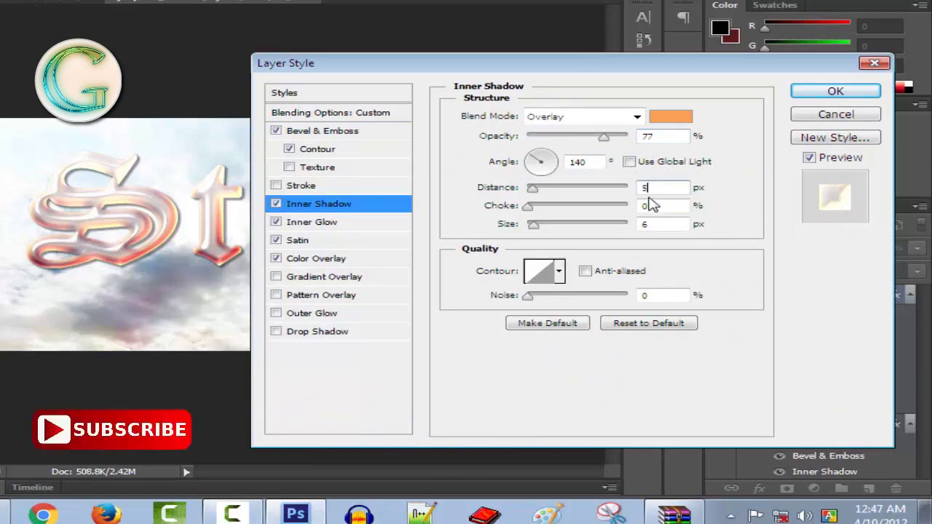
{"action": "left_click", "coordinate": [659, 226]}
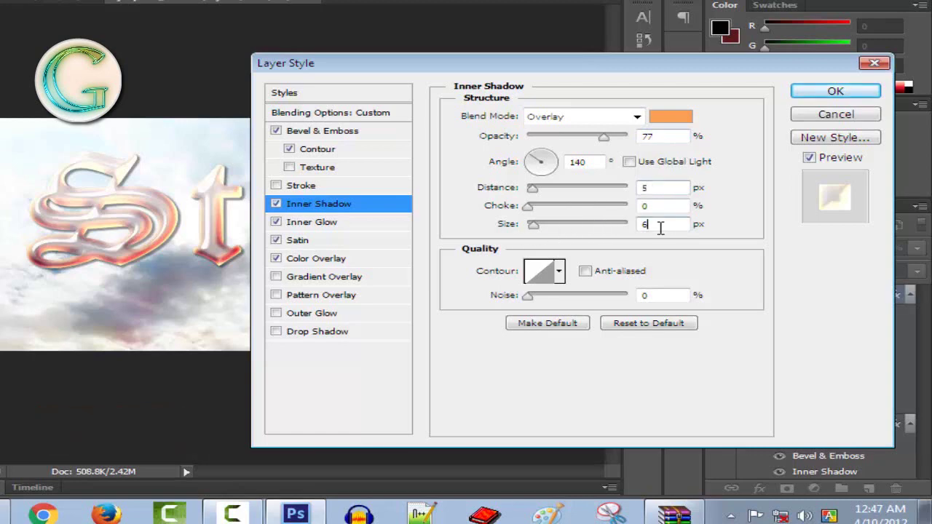
{"action": "left_click", "coordinate": [315, 225]}
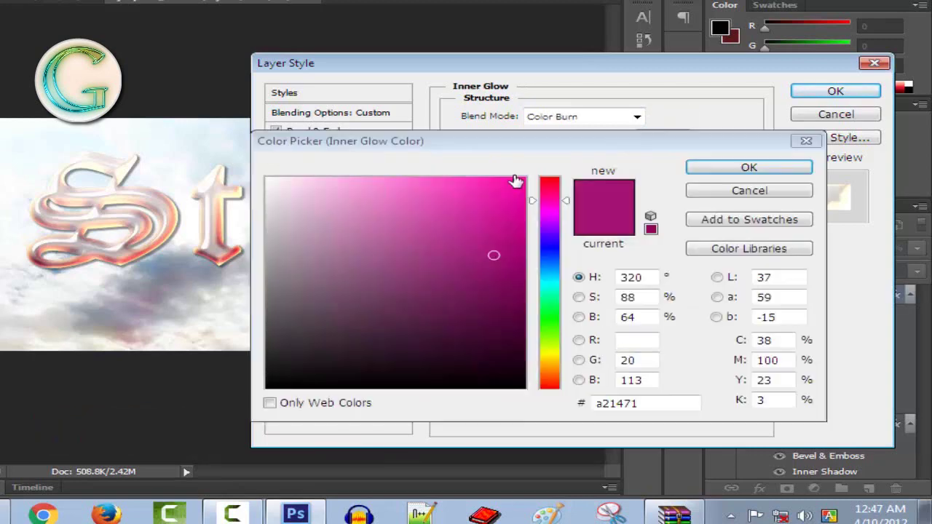
- Give the Inner Glow magenta a21471 in Color Burn at 39% opacity and 9 px size
{"action": "left_click", "coordinate": [507, 174]}
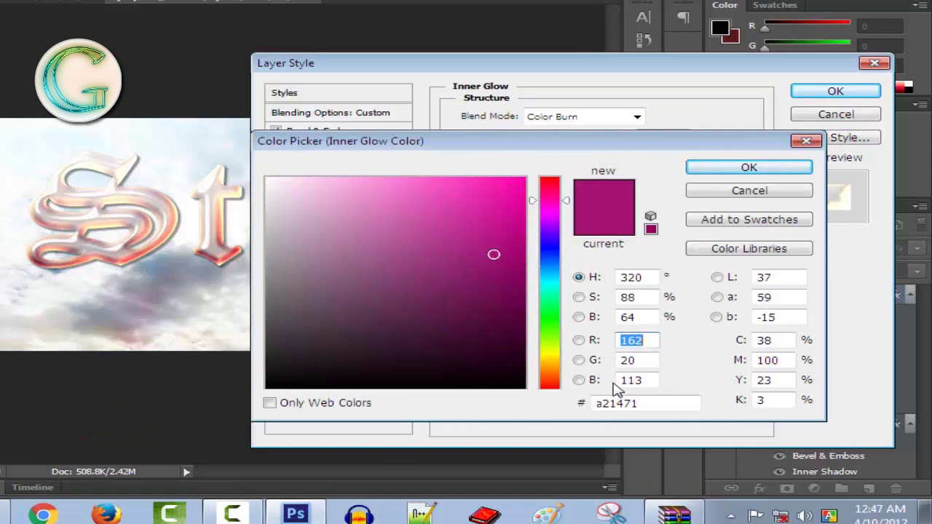
{"action": "left_click", "coordinate": [641, 399]}
{"action": "left_click_drag", "start_coordinate": [655, 410], "coordinate": [599, 418]}
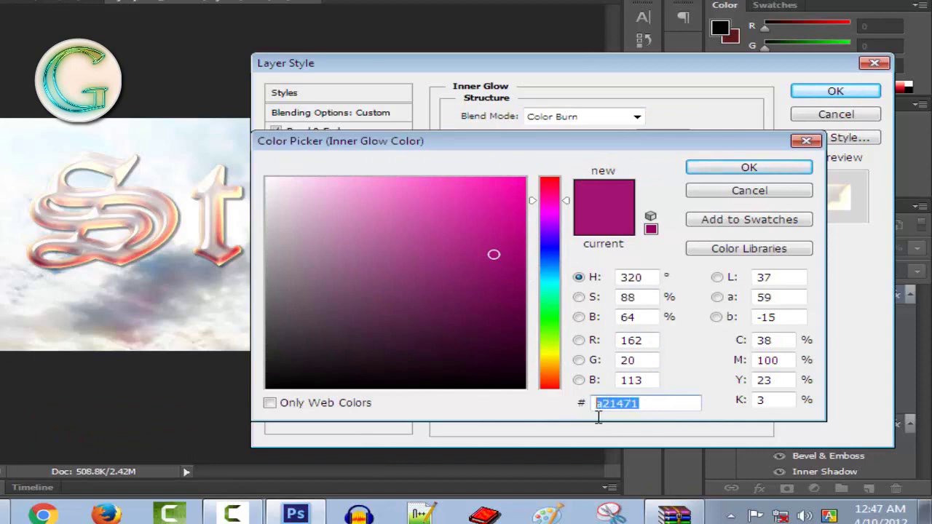
{"action": "left_click", "coordinate": [658, 416]}
{"action": "left_click", "coordinate": [741, 169]}
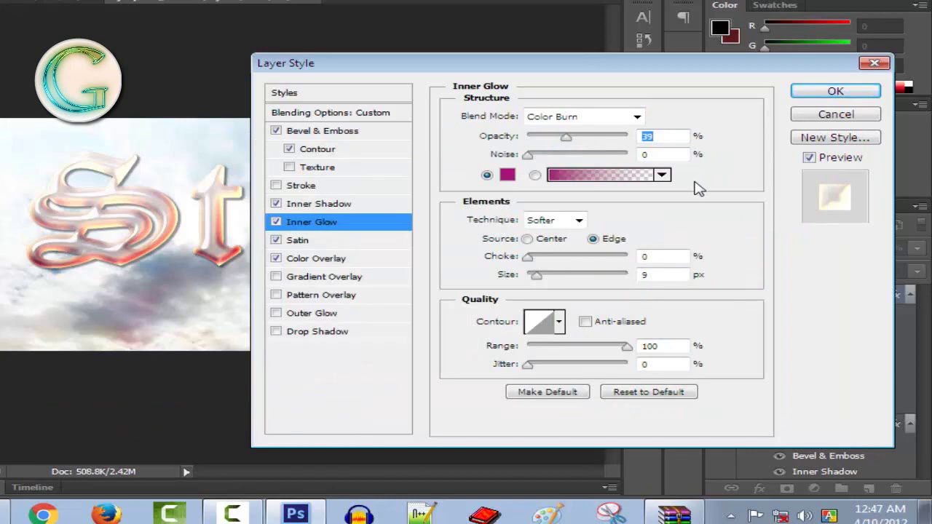
{"action": "left_click", "coordinate": [656, 274]}
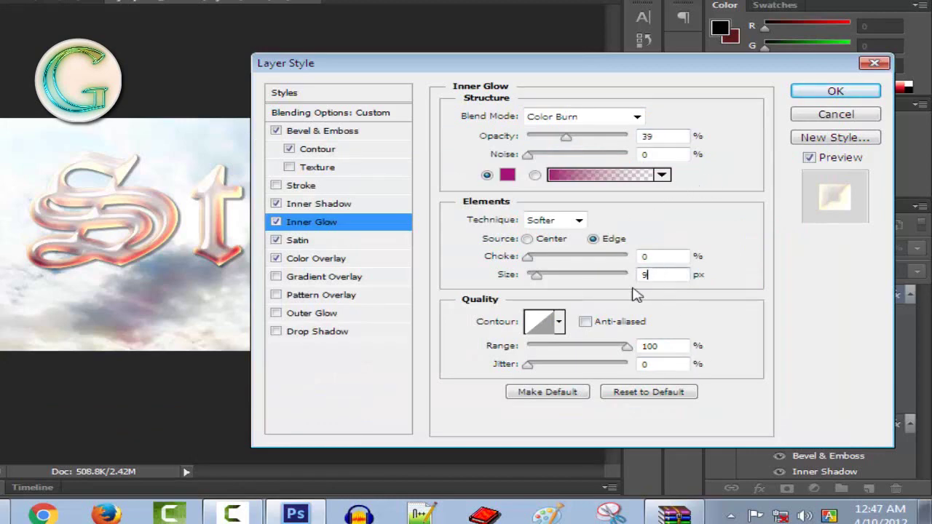
{"action": "left_click", "coordinate": [311, 240]}
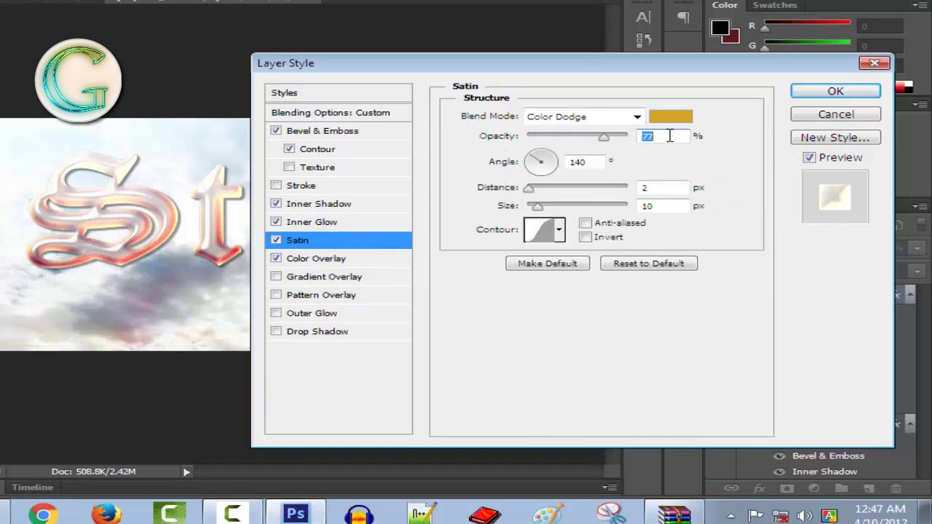
- Set the Satin effect to 75% opacity with golden colour d1a225
{"action": "key", "text": "Down"}
{"action": "key", "text": "Down"}
{"action": "left_click", "coordinate": [670, 117]}
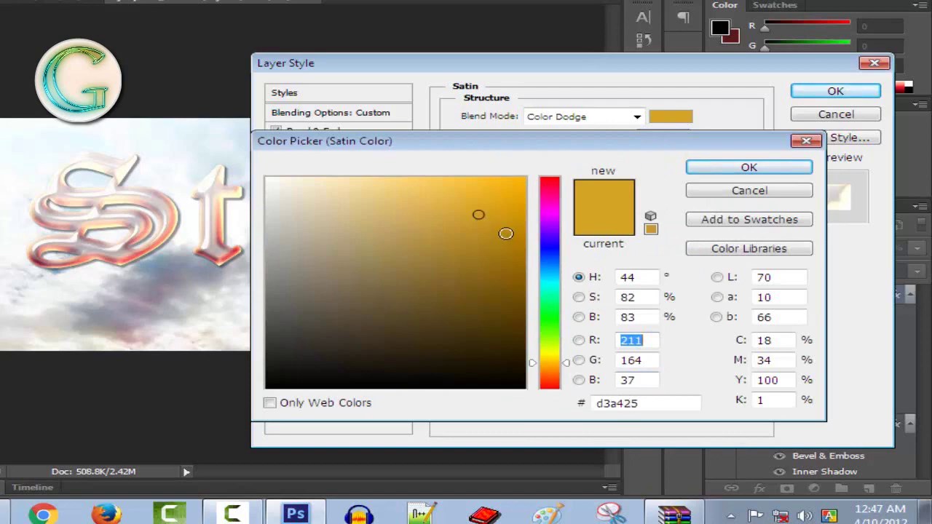
{"action": "left_click", "coordinate": [479, 215]}
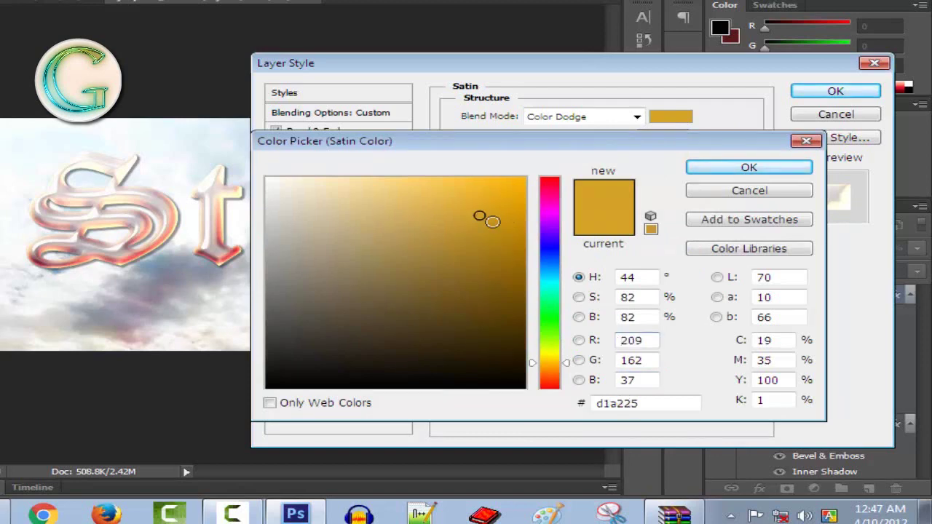
{"action": "left_click", "coordinate": [658, 401]}
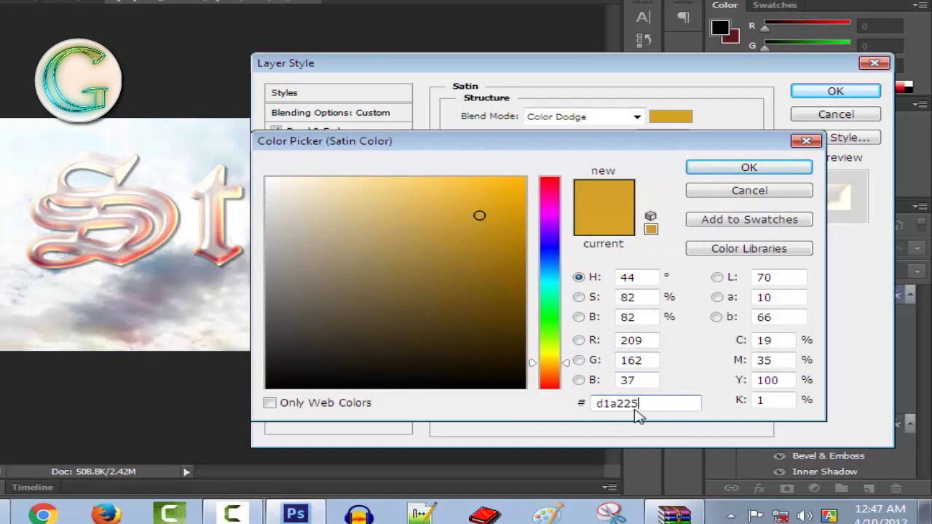
{"action": "left_click", "coordinate": [750, 169]}
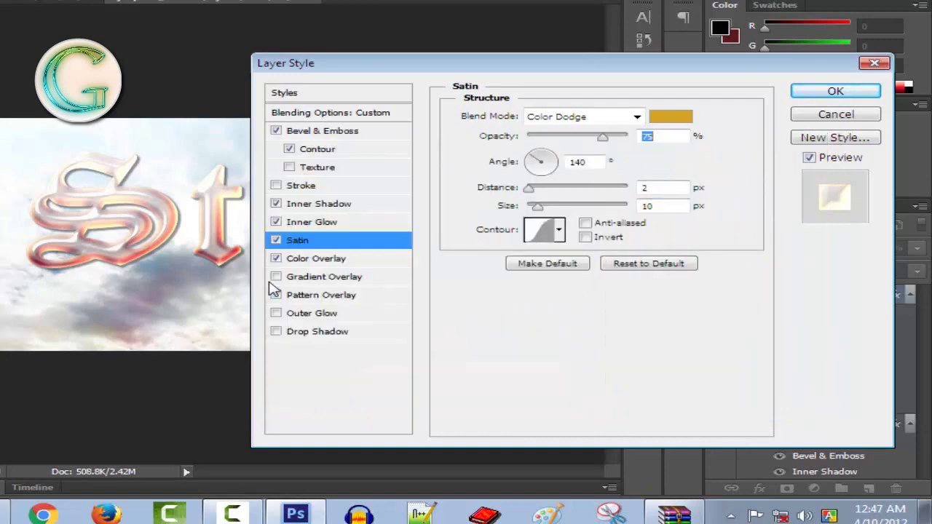
{"action": "left_click", "coordinate": [319, 261]}
{"action": "type", "text": "5"}
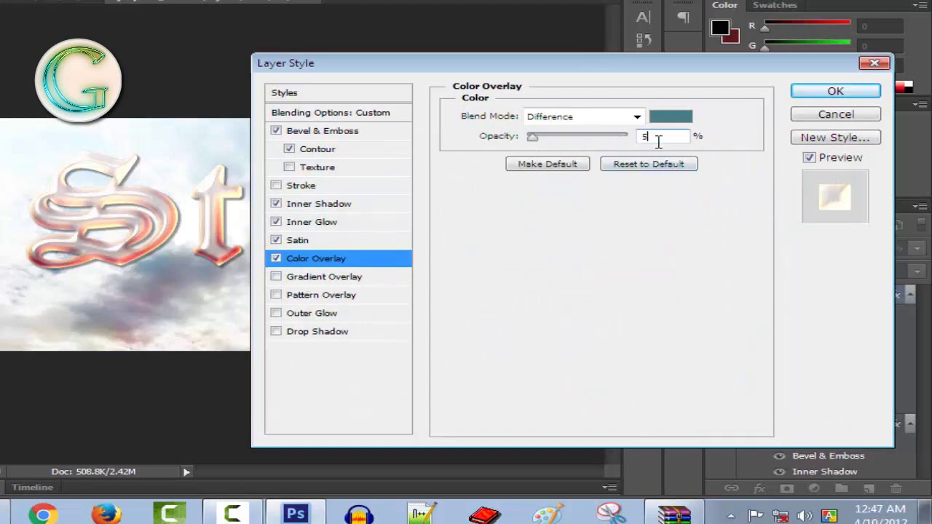
- Set the 5% Difference colour overlay to teal 467d89 and apply Style 2's effects
{"action": "left_click", "coordinate": [670, 116]}
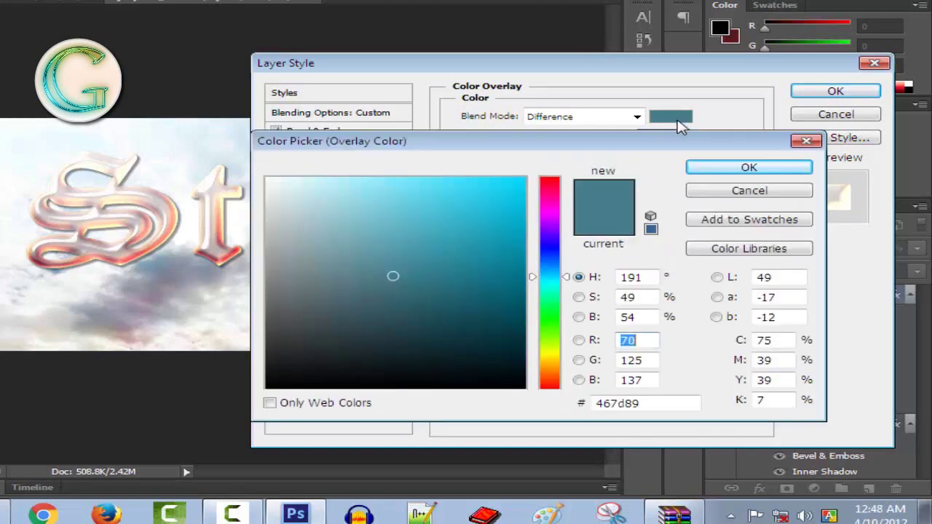
{"action": "left_click_drag", "start_coordinate": [661, 403], "coordinate": [584, 408]}
{"action": "left_click", "coordinate": [669, 407]}
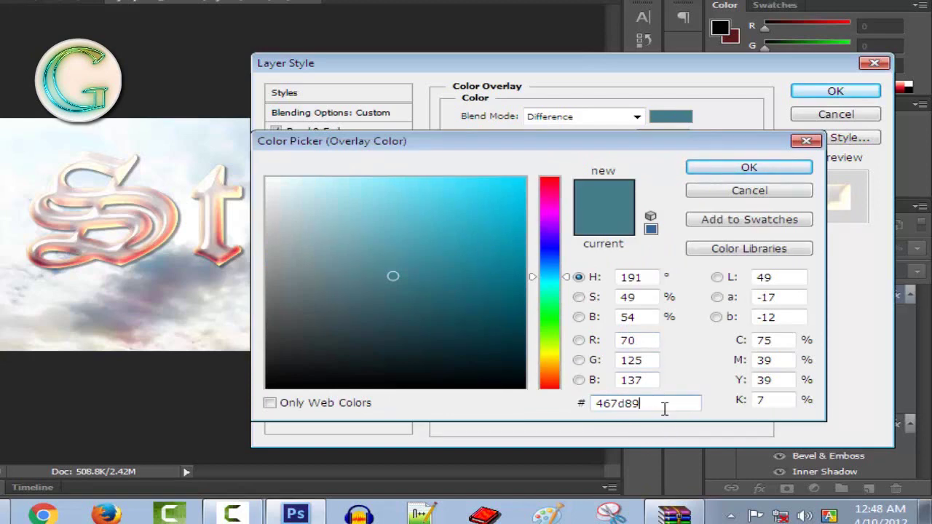
{"action": "left_click", "coordinate": [764, 174]}
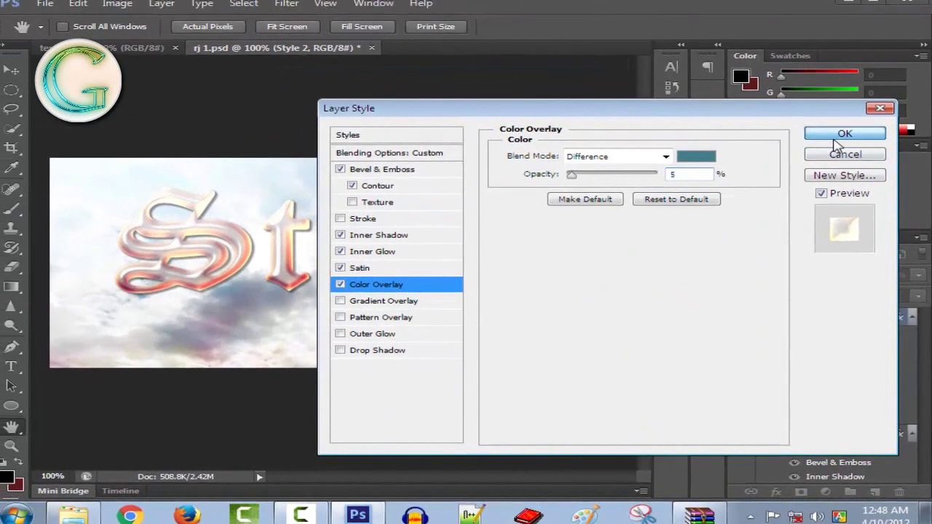
{"action": "left_click", "coordinate": [837, 136]}
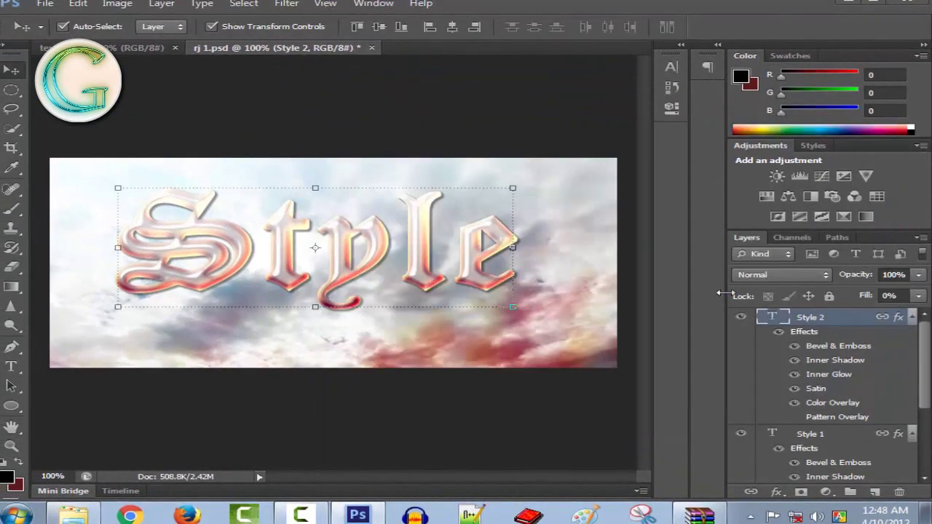
{"action": "left_click", "coordinate": [11, 366]}
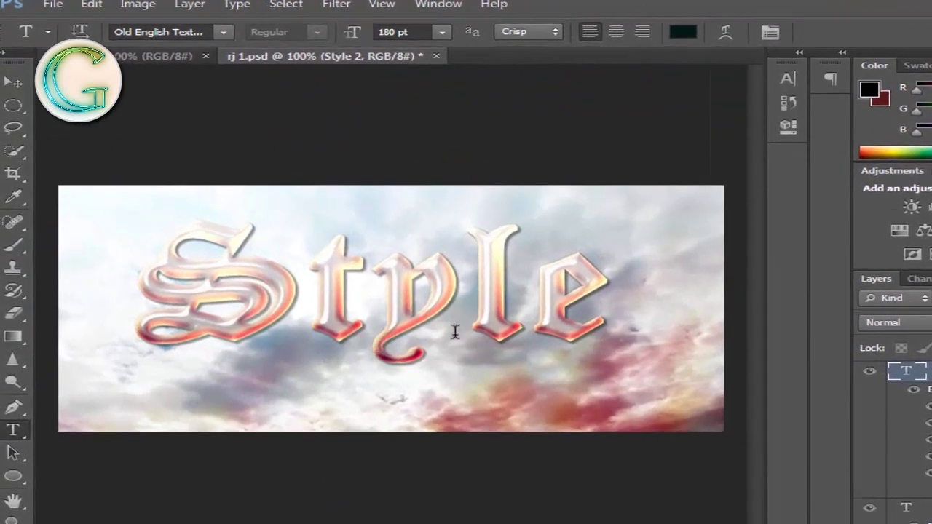
{"action": "left_click", "coordinate": [454, 332]}
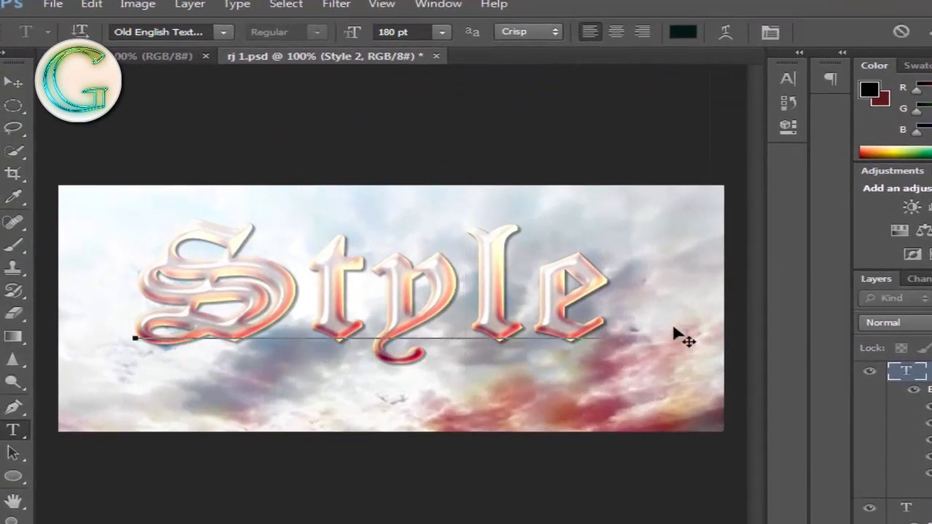
{"action": "left_click", "coordinate": [222, 32]}
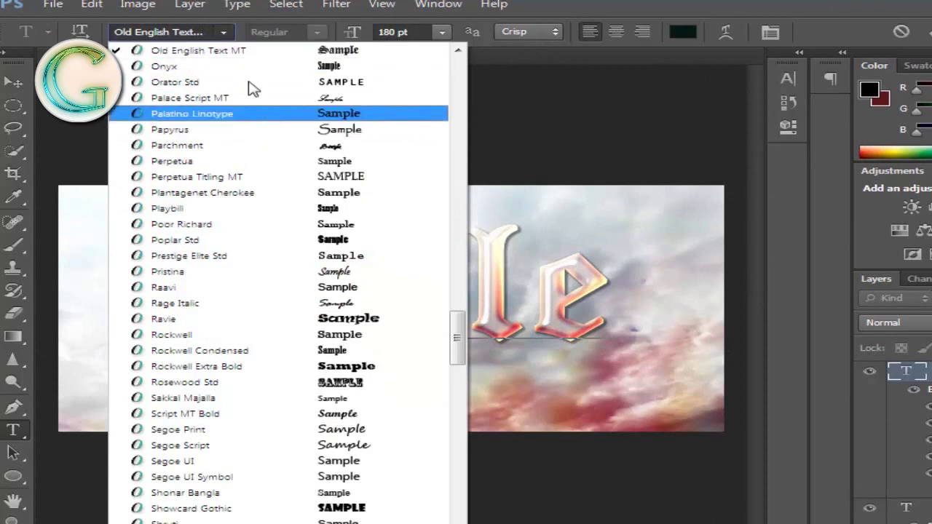
{"action": "scroll", "coordinate": [291, 94], "scroll_direction": "up", "scroll_amount": 1}
{"action": "scroll", "coordinate": [314, 136], "scroll_direction": "up", "scroll_amount": 1}
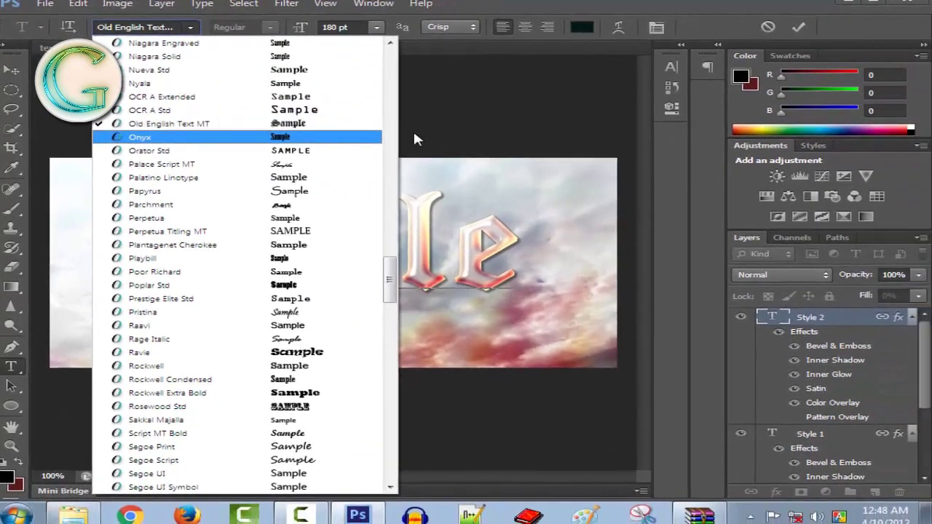
{"action": "left_click", "coordinate": [413, 131]}
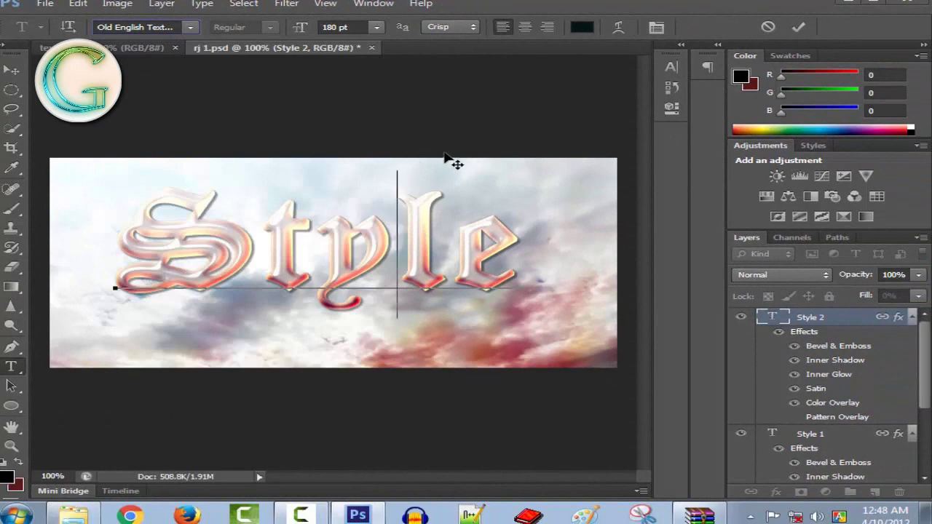
{"action": "left_click", "coordinate": [797, 28]}
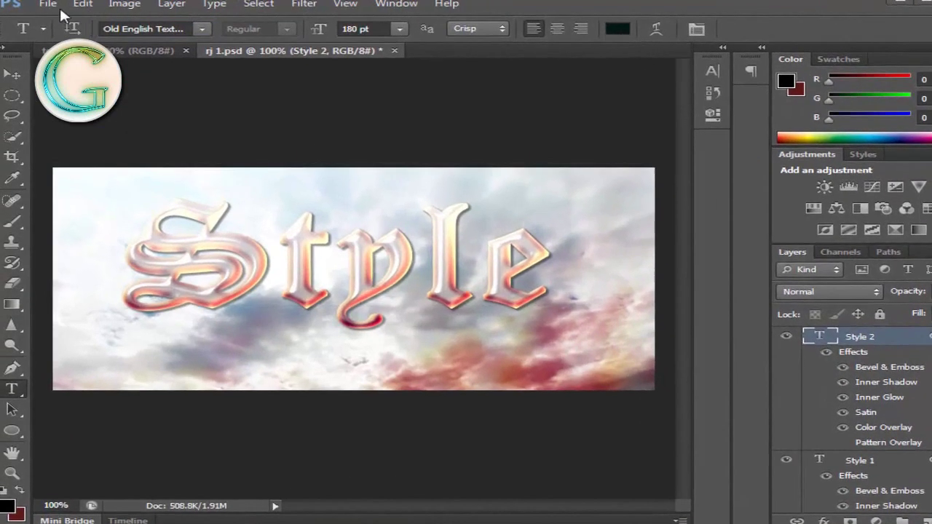
- Save a JPEG copy of the design, accepting the default JPEG options
{"action": "left_click", "coordinate": [45, 4]}
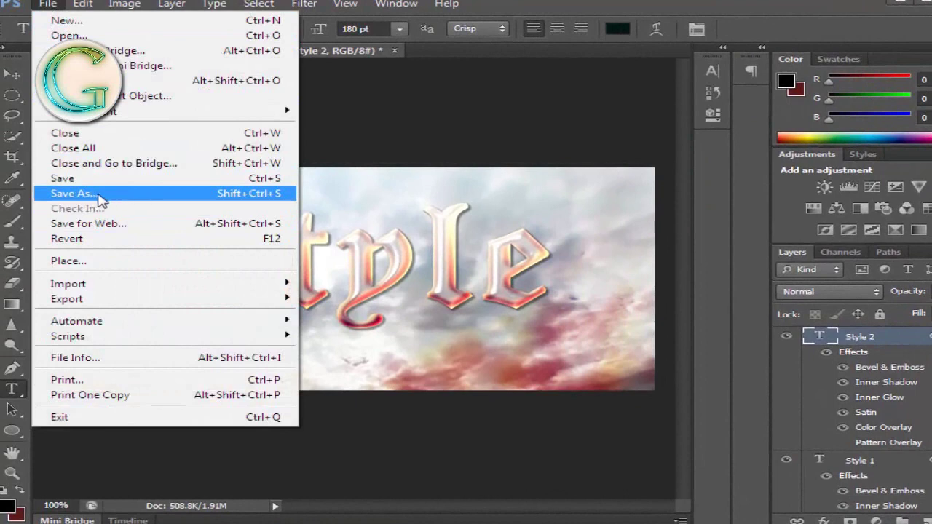
{"action": "left_click", "coordinate": [166, 193]}
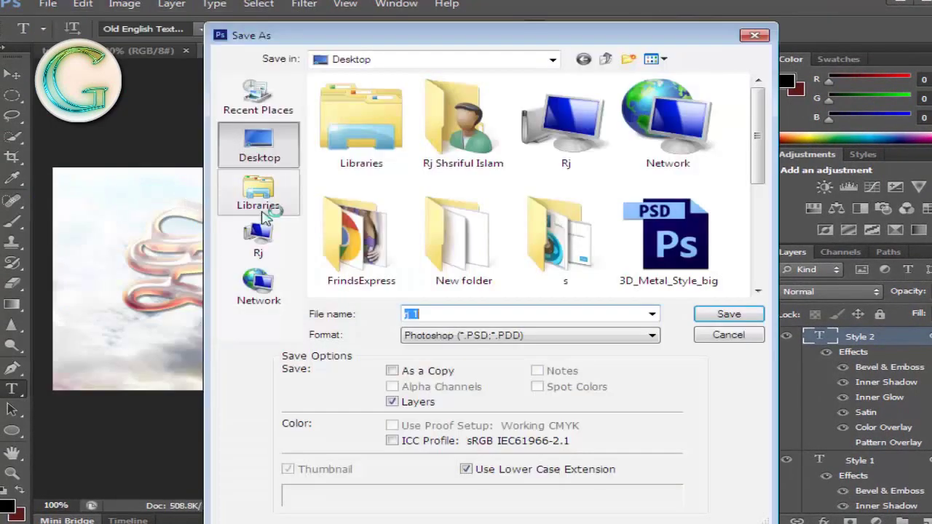
{"action": "left_click", "coordinate": [481, 335]}
{"action": "left_click", "coordinate": [480, 335]}
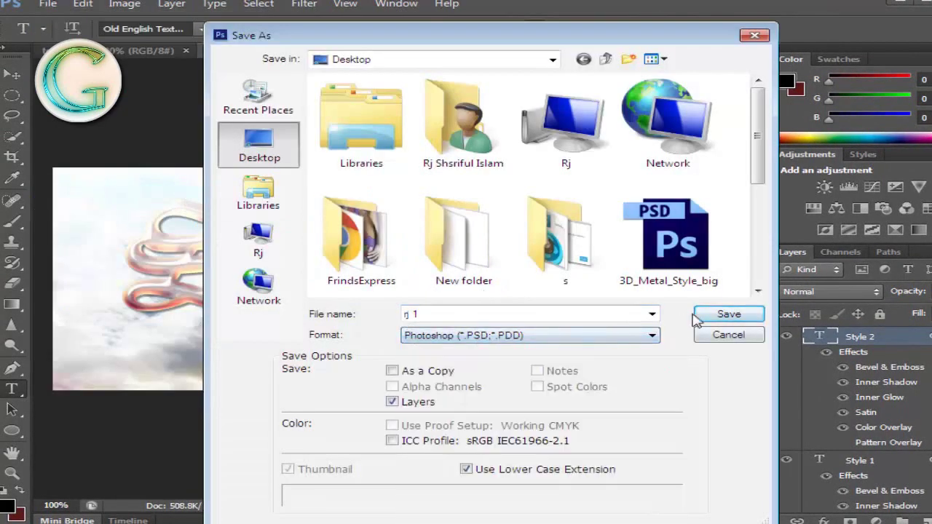
{"action": "left_click", "coordinate": [489, 335]}
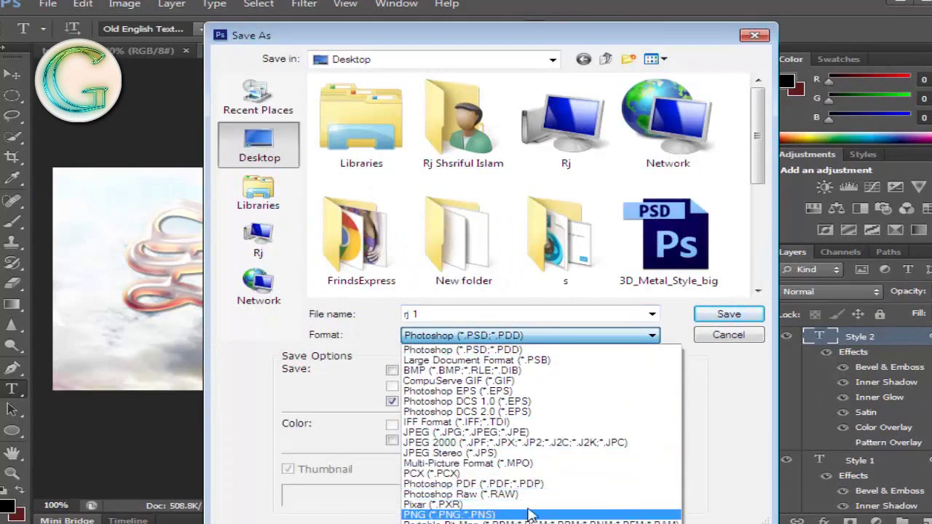
{"action": "left_click", "coordinate": [535, 434]}
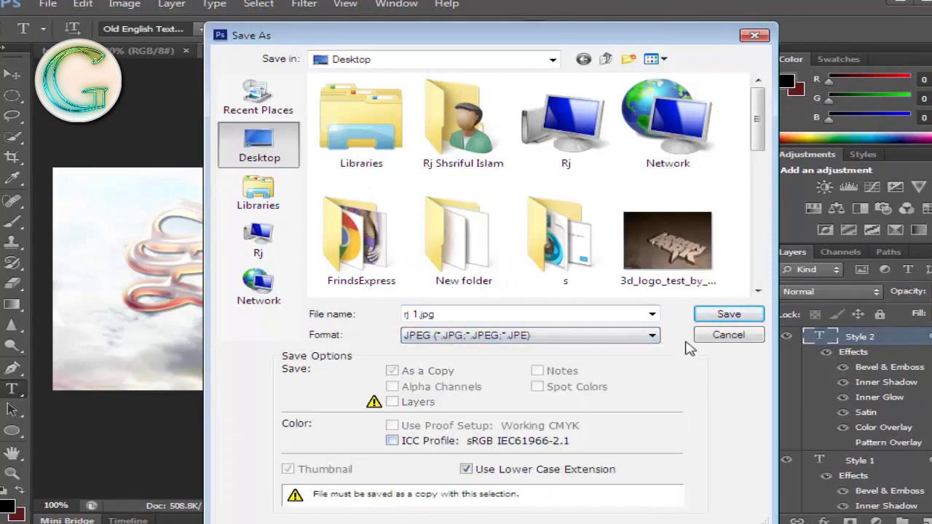
{"action": "left_click", "coordinate": [726, 315]}
{"action": "left_click", "coordinate": [604, 100]}
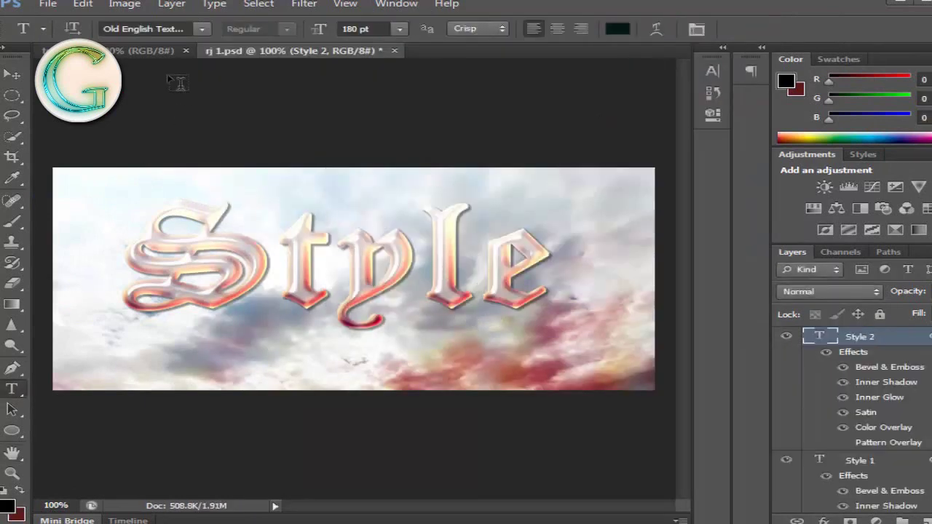
- Save the document as rj 1.psd, replacing the existing file
{"action": "left_click", "coordinate": [48, 4]}
{"action": "left_click", "coordinate": [101, 199]}
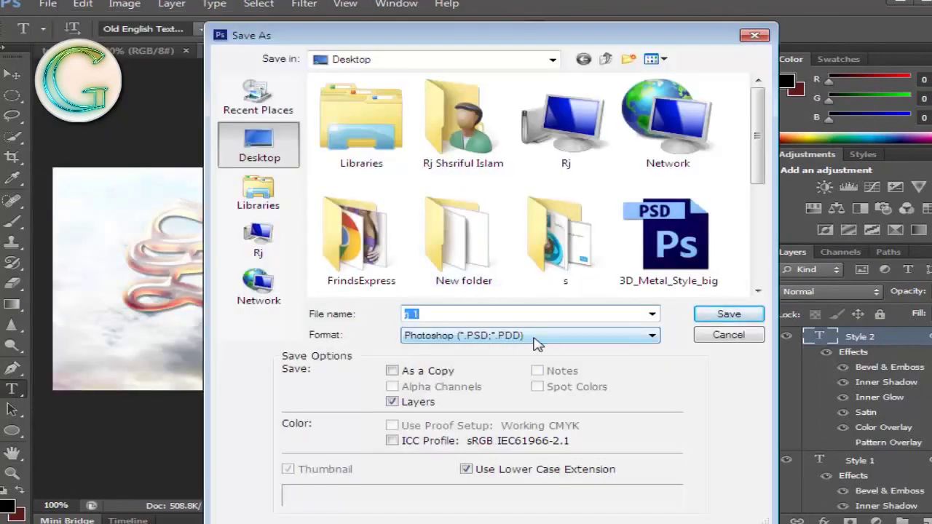
{"action": "left_click", "coordinate": [728, 313]}
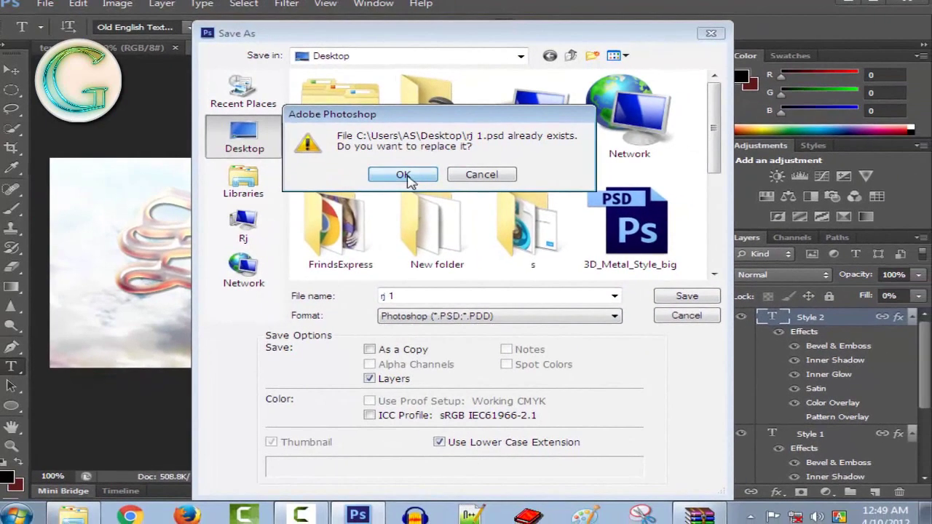
{"action": "left_click", "coordinate": [426, 183]}
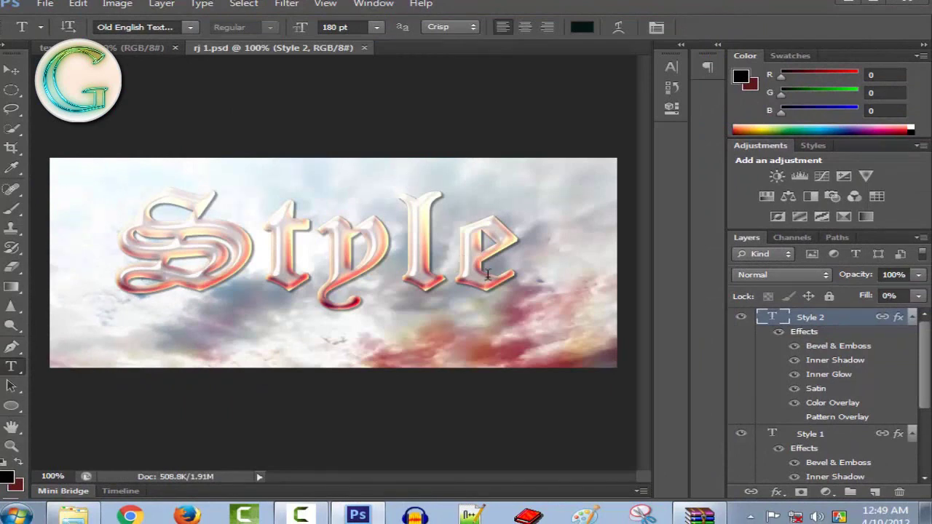